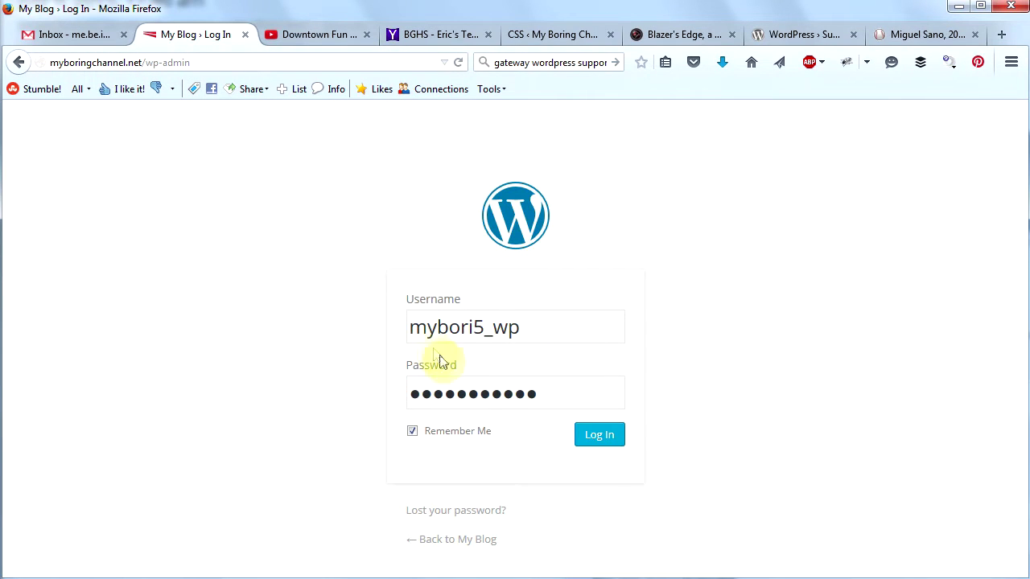
- Log in to the blog's WordPress admin with the prefilled credentials and dismiss the dashboard's welcome panel
click(596, 441)
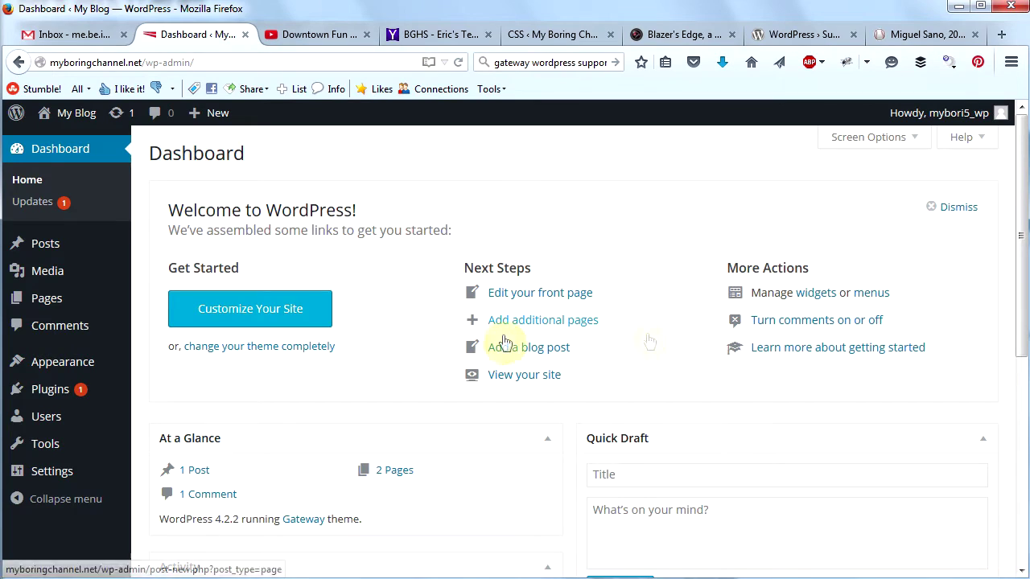
click(951, 210)
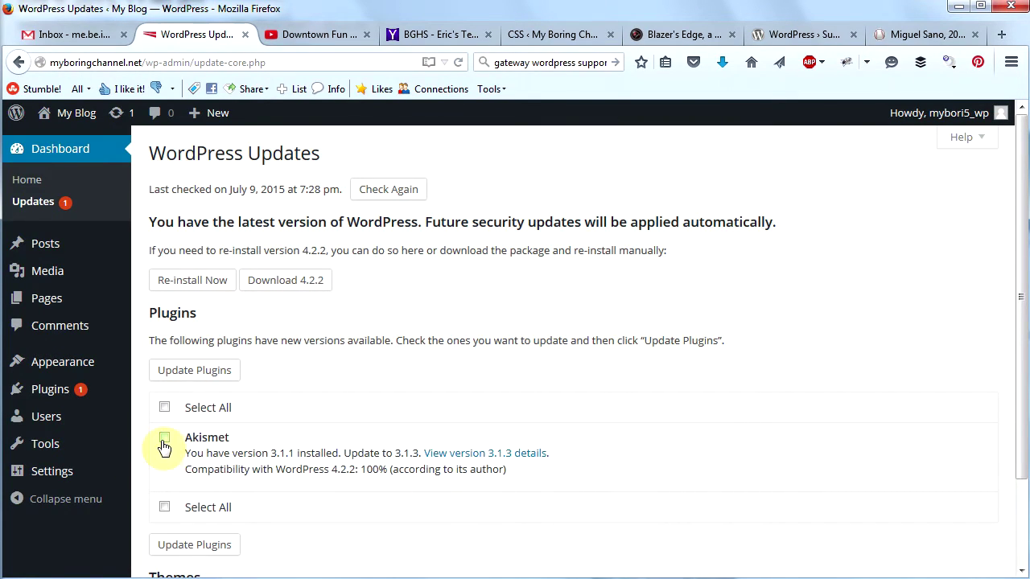
- Update the Akismet plugin from the WordPress updates page and activate it among the installed plugins
click(178, 375)
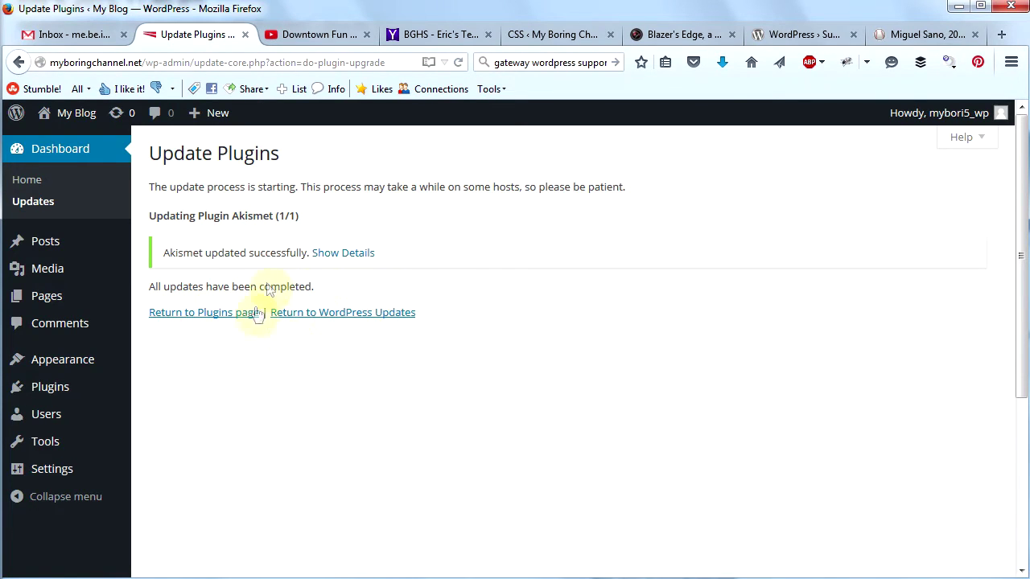
mouse_move(90, 402)
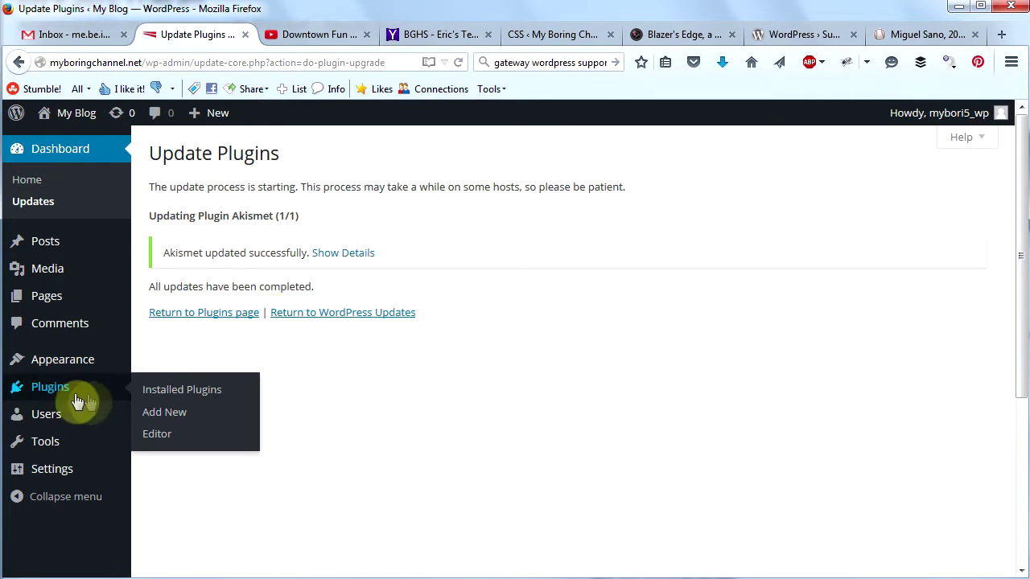
click(48, 394)
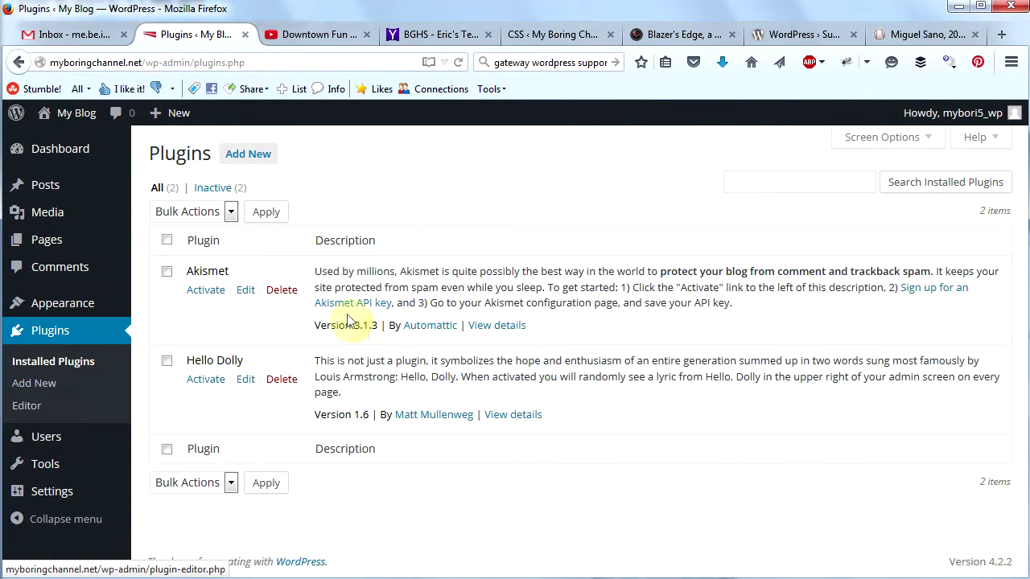
click(203, 298)
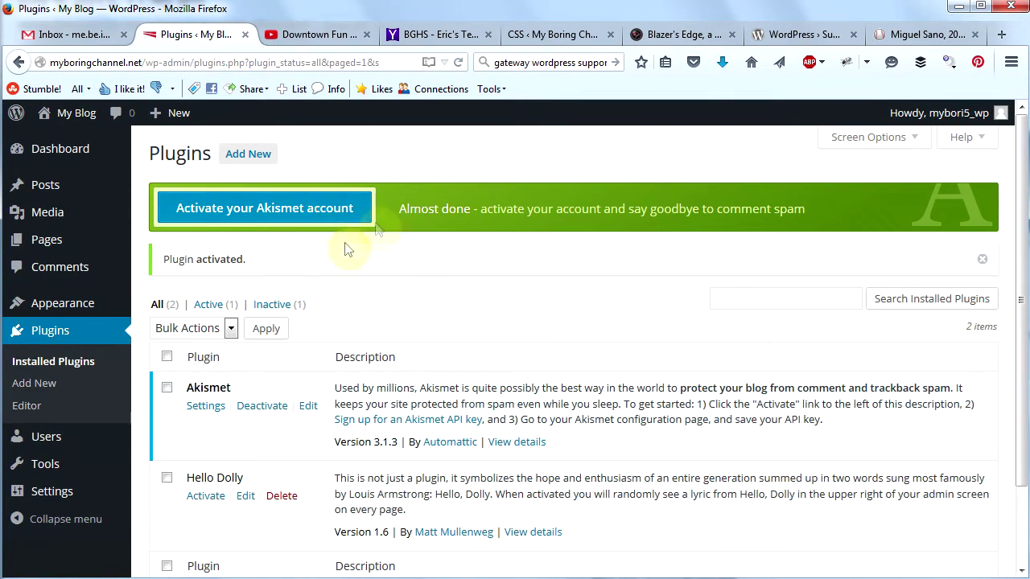
- Request an Akismet API key from the plugin and sign up for a WordPress.com account with an e-mail address, username and password
click(245, 210)
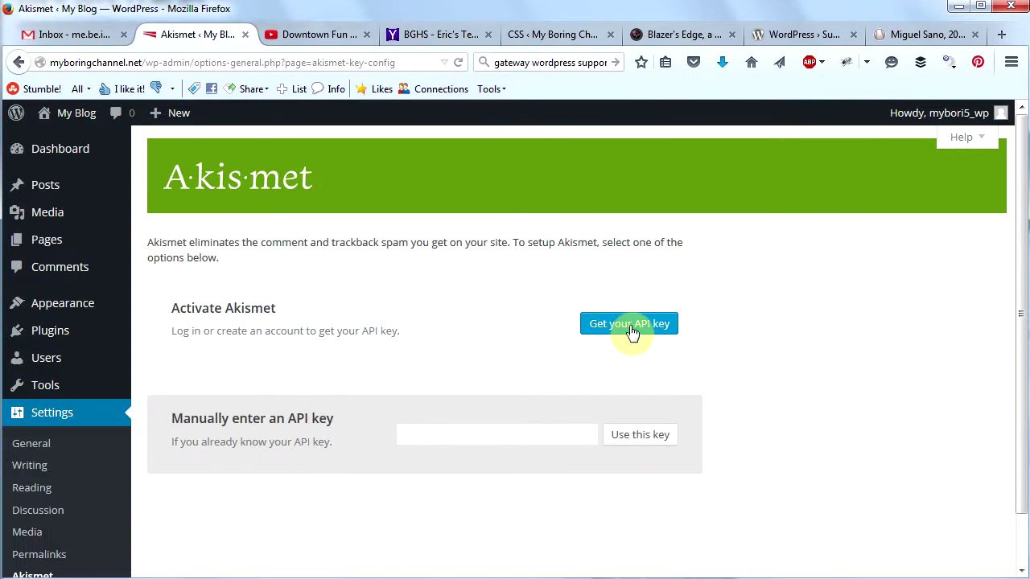
click(630, 331)
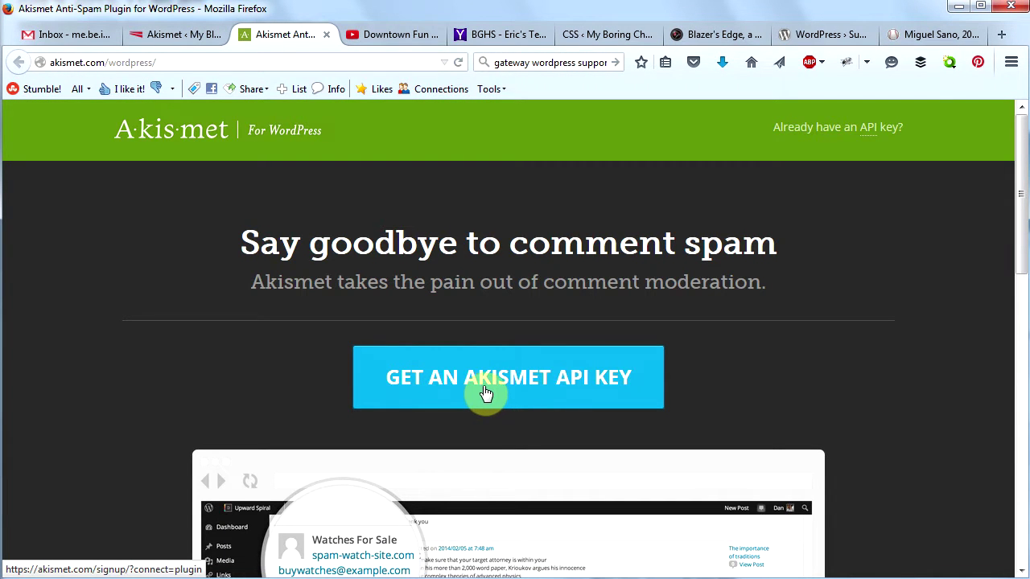
click(491, 392)
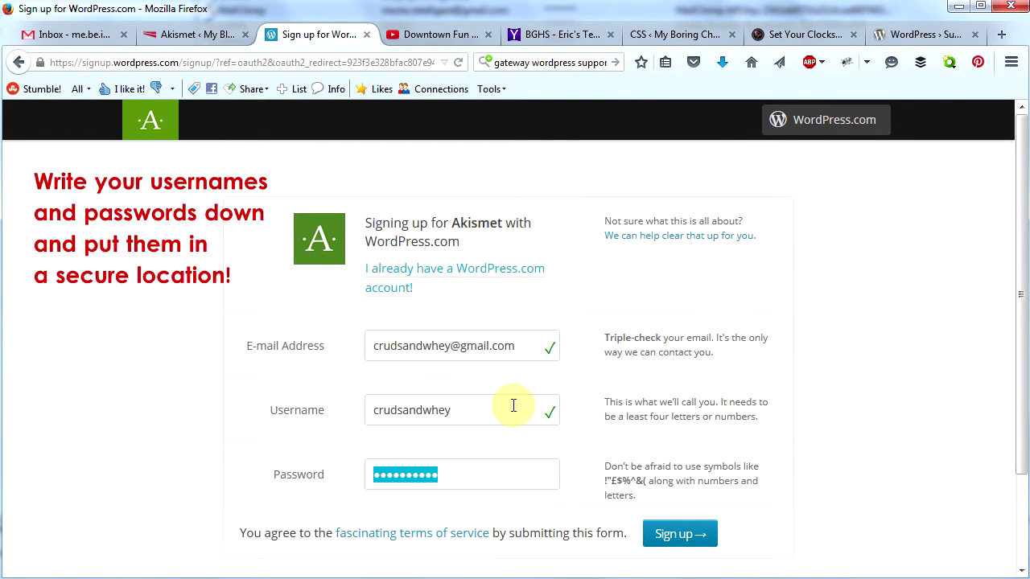
click(690, 540)
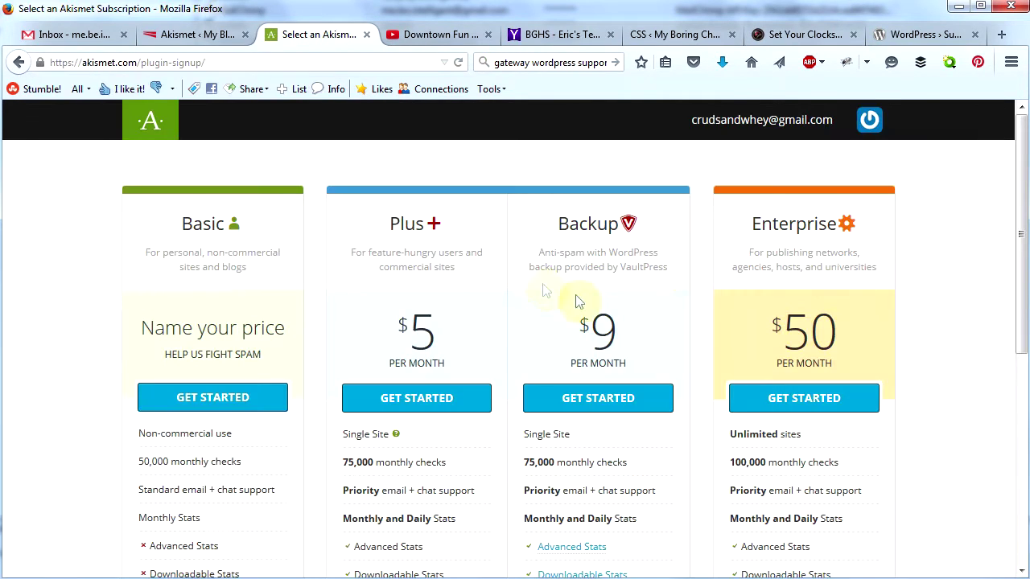
- Choose the Basic Akismet plan and set its price to $0.00 per year
click(213, 405)
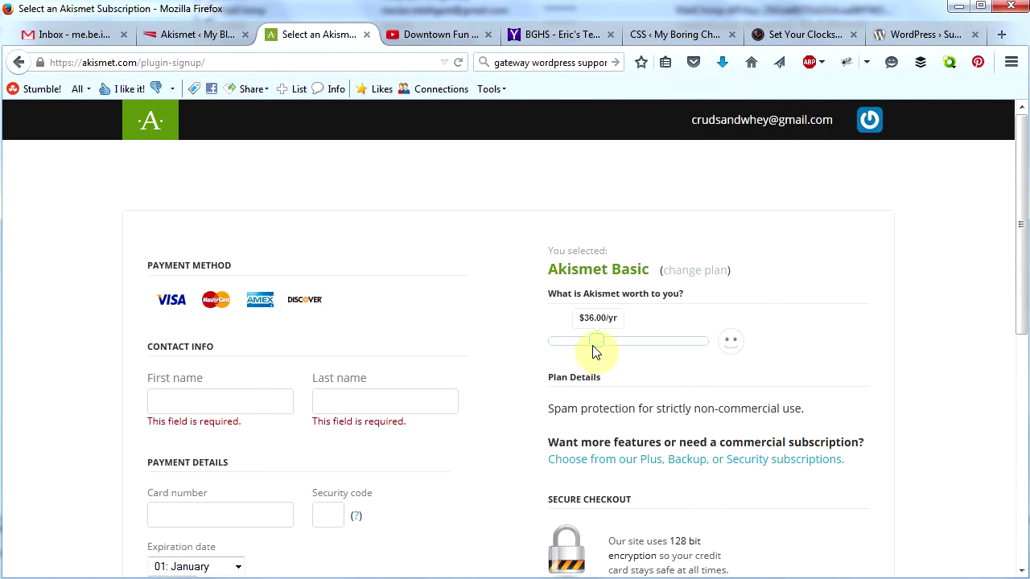
drag(595, 344, 547, 349)
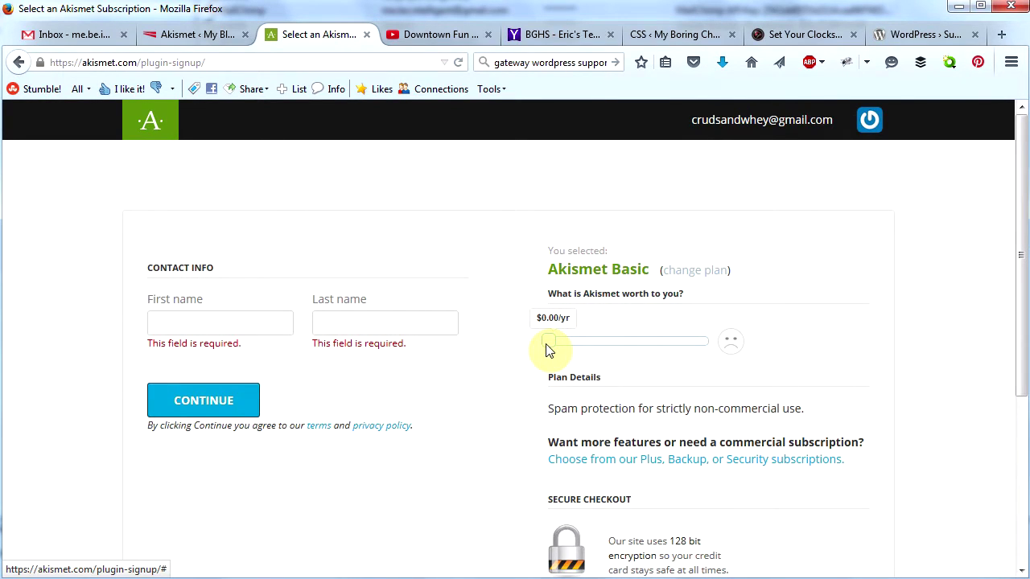
- Fill in the contact's first and last name and submit the Akismet subscription form
click(211, 319)
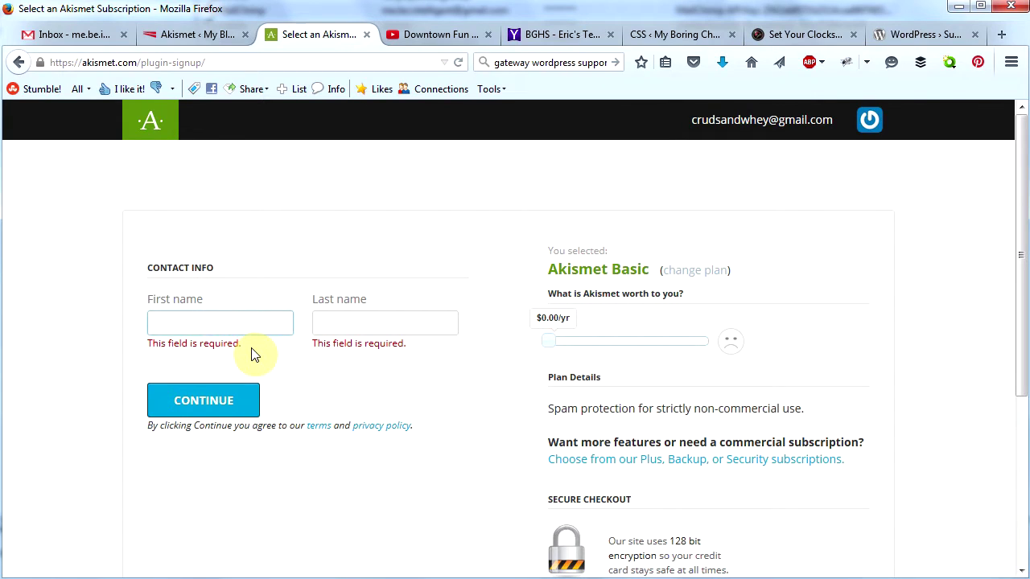
text(John)
key(Tab)
text(Doe)
click(201, 389)
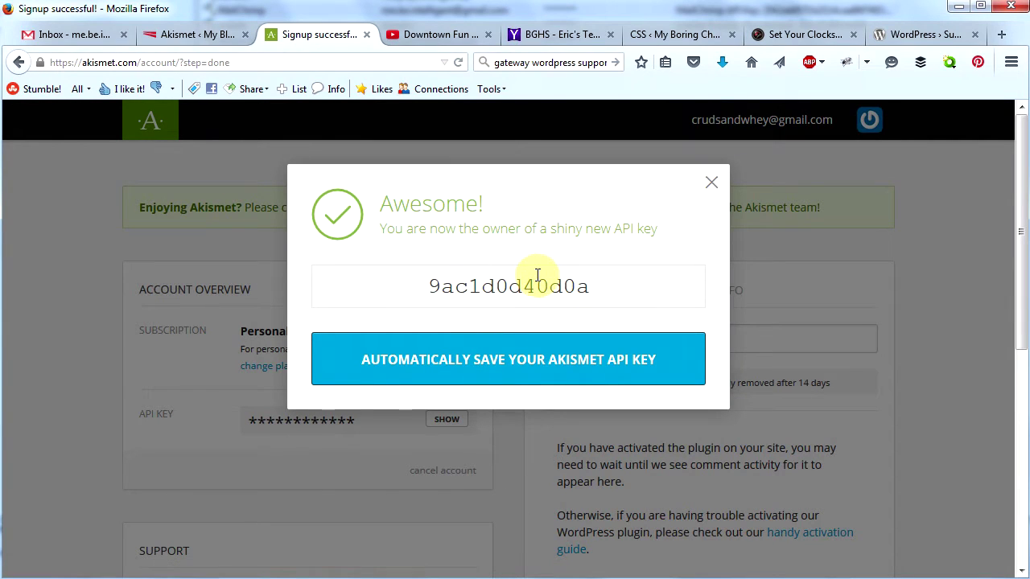
- Copy the new Akismet API key into the blog's manual API key field, apply it and save the Akismet settings
drag(601, 289, 427, 288)
right_click(470, 289)
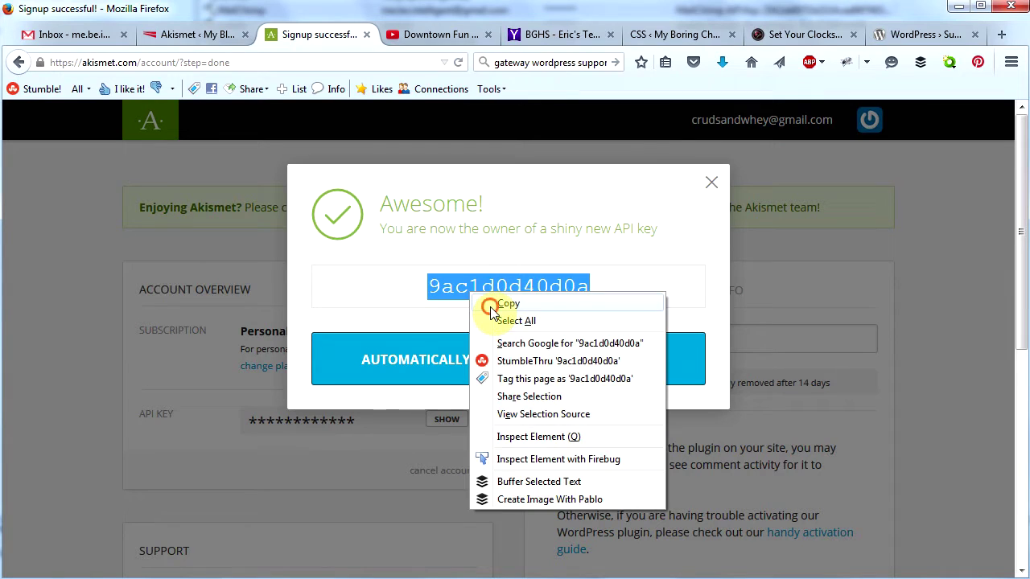
click(491, 312)
click(207, 34)
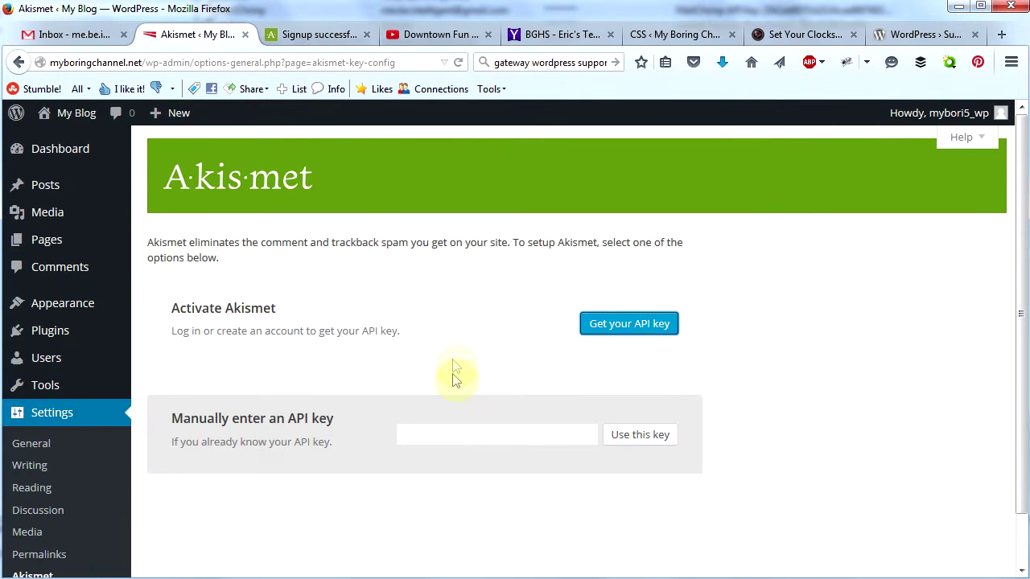
click(457, 433)
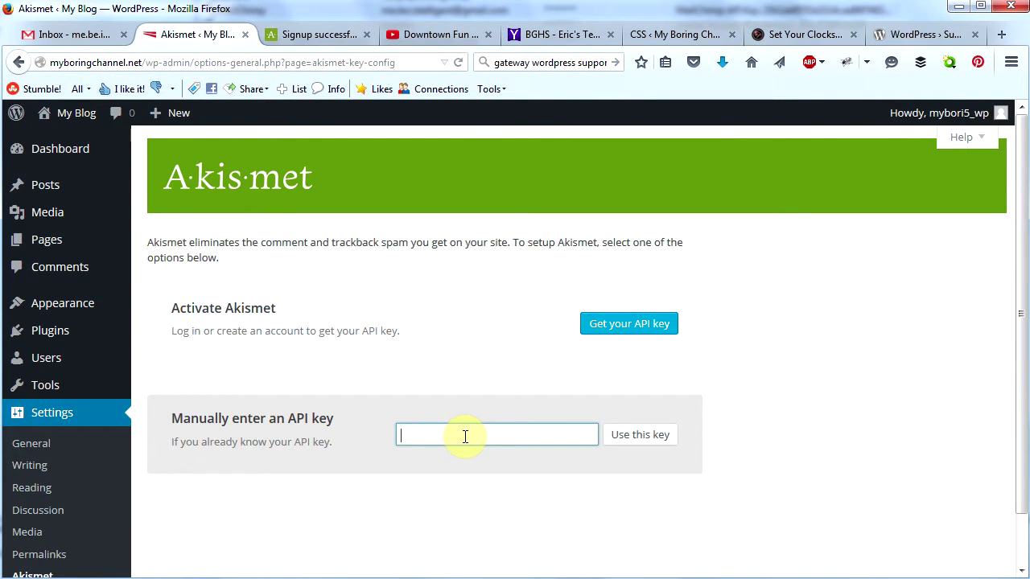
click(647, 441)
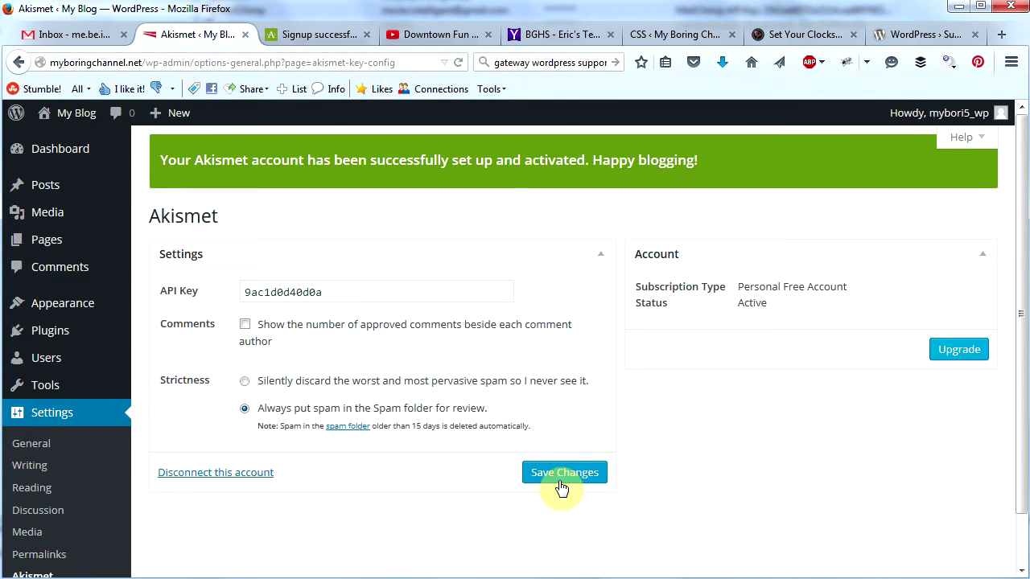
click(563, 480)
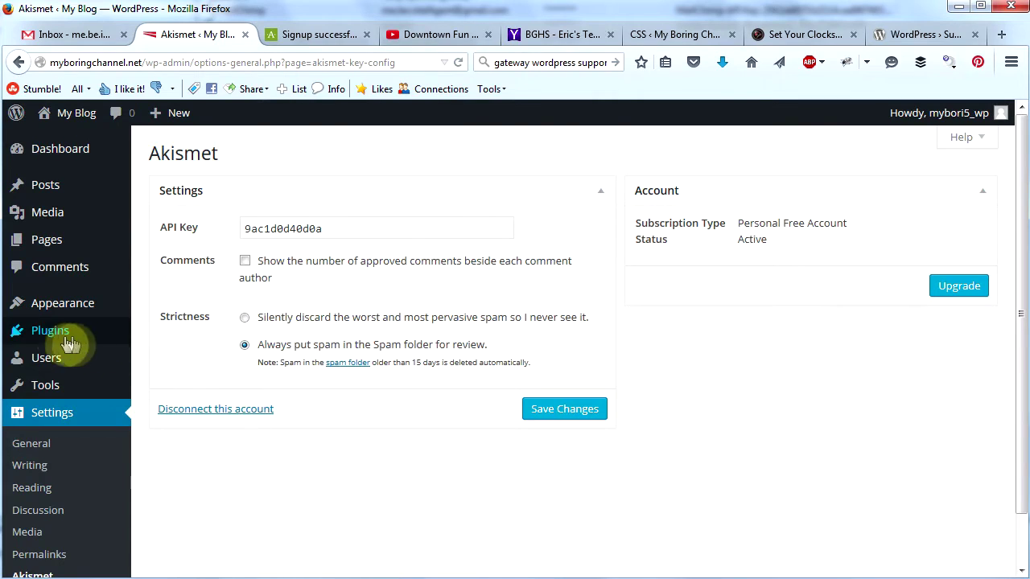
- Open the details of Jetpack by WordPress.com among the plugins to add, and examine its description, features, compatibility and ratings
mouse_move(79, 338)
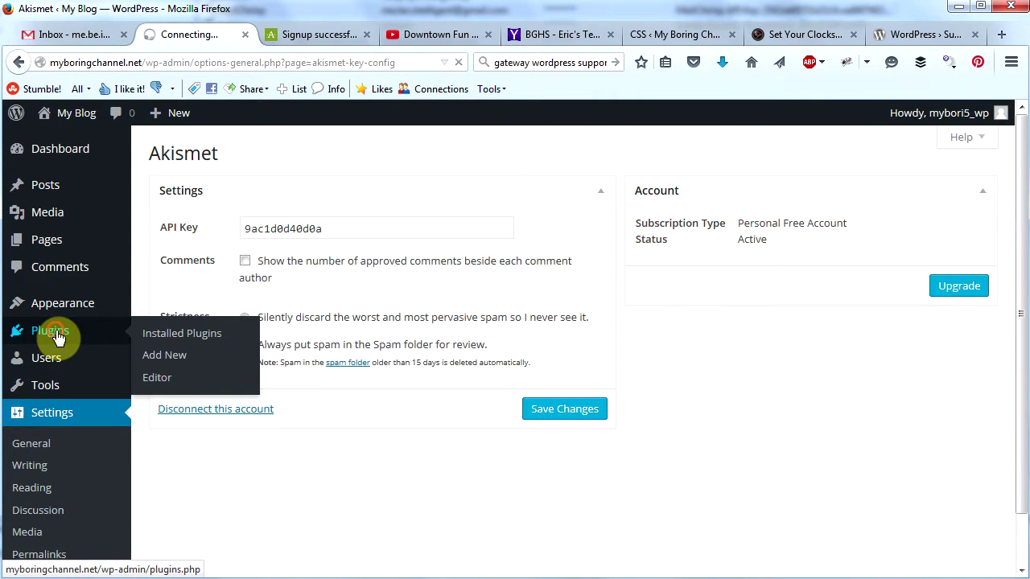
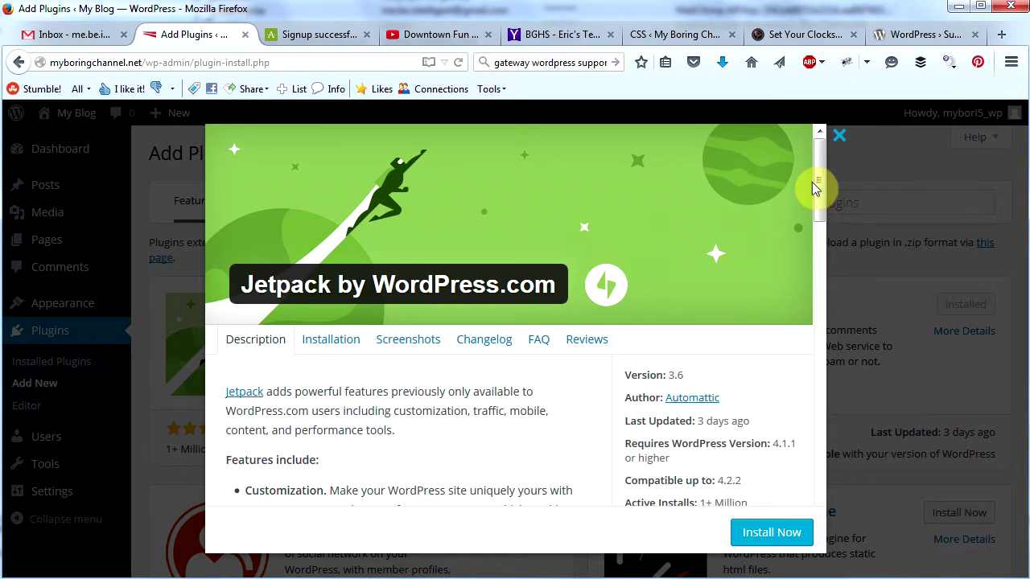
drag(819, 179, 819, 210)
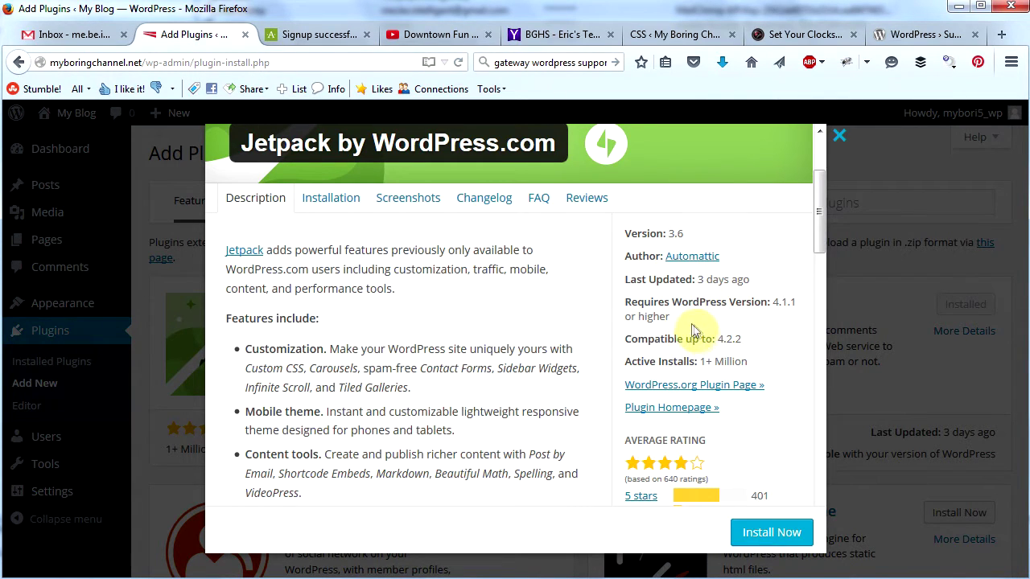
drag(820, 241, 815, 260)
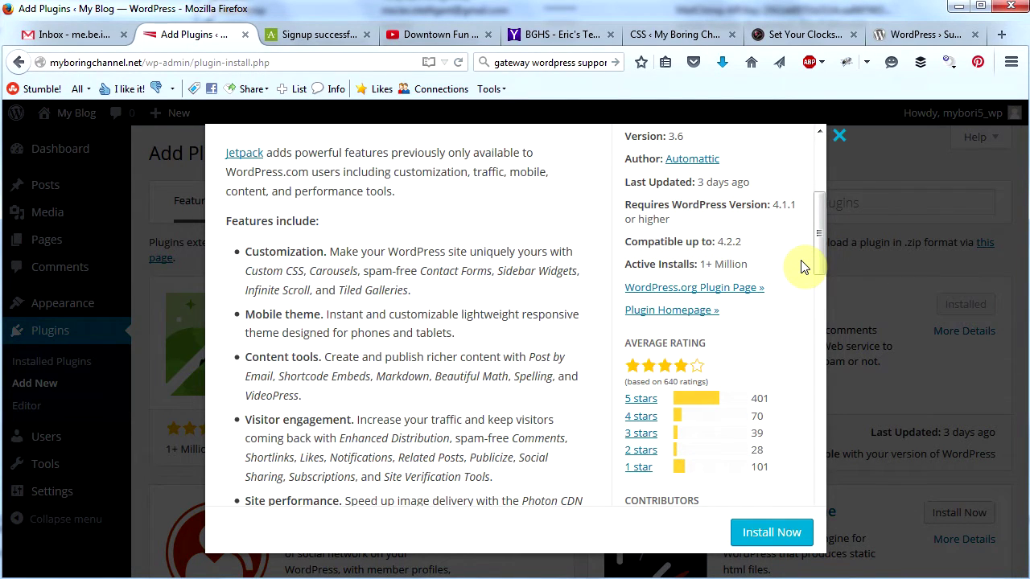
drag(820, 248, 817, 276)
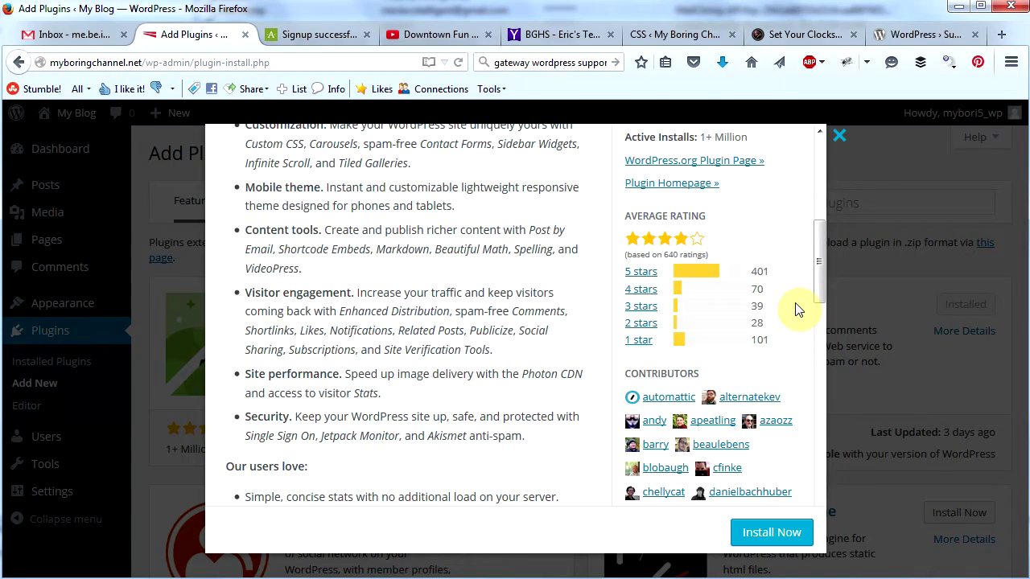
drag(821, 280, 822, 189)
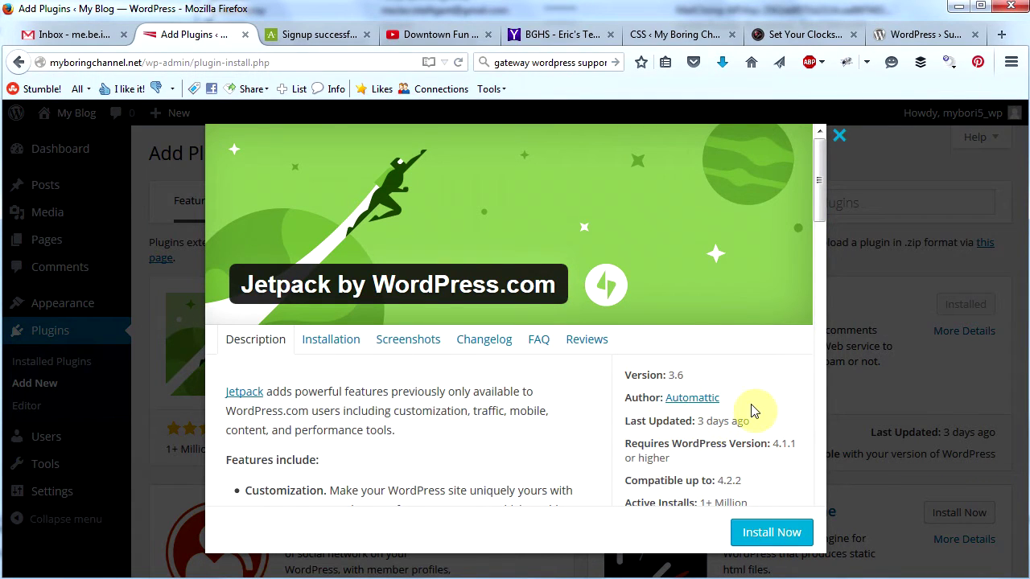
drag(820, 200, 820, 211)
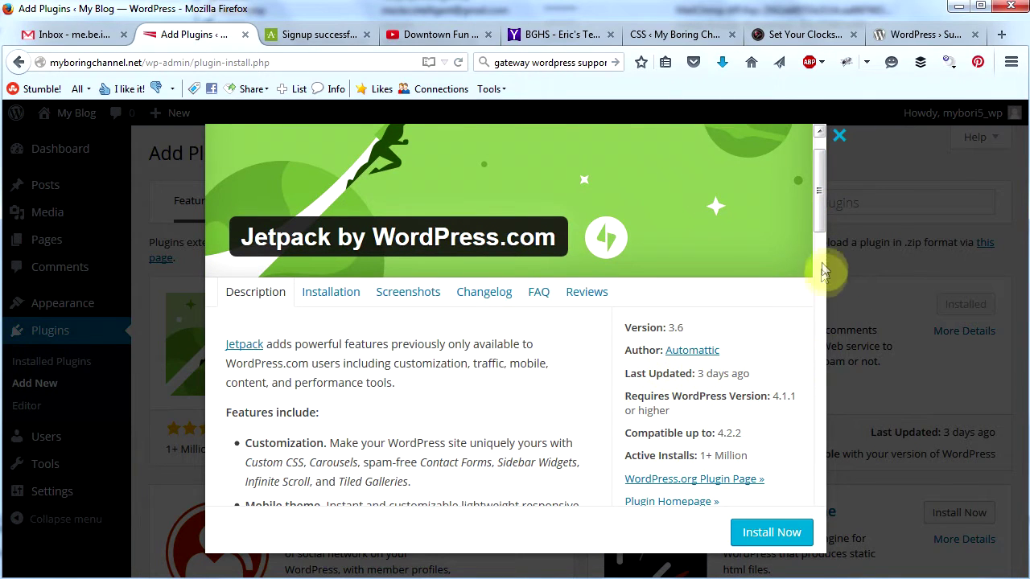
drag(820, 228, 823, 243)
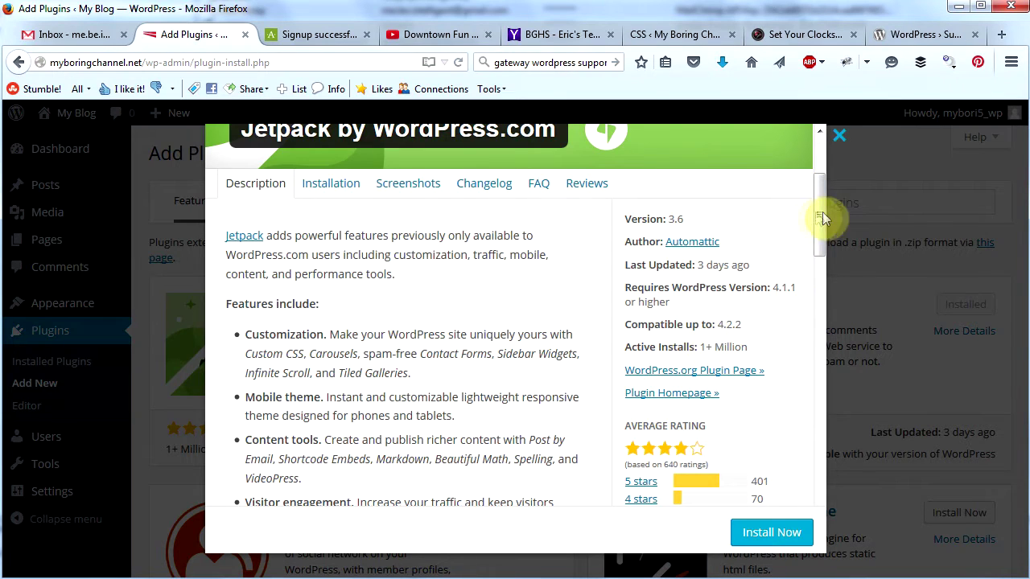
drag(822, 212, 820, 183)
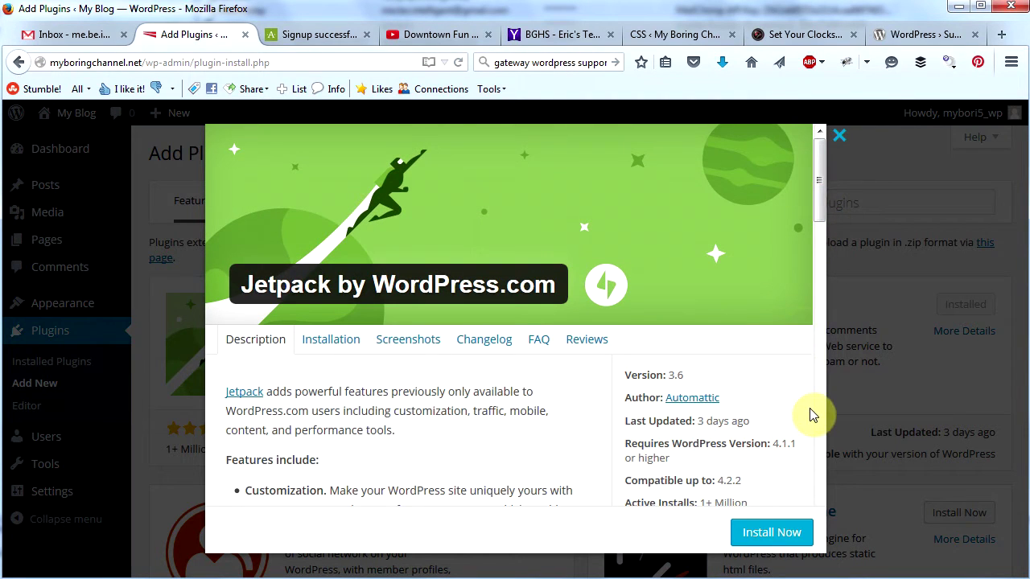
- Install the Jetpack by WordPress.com plugin and activate it
click(783, 534)
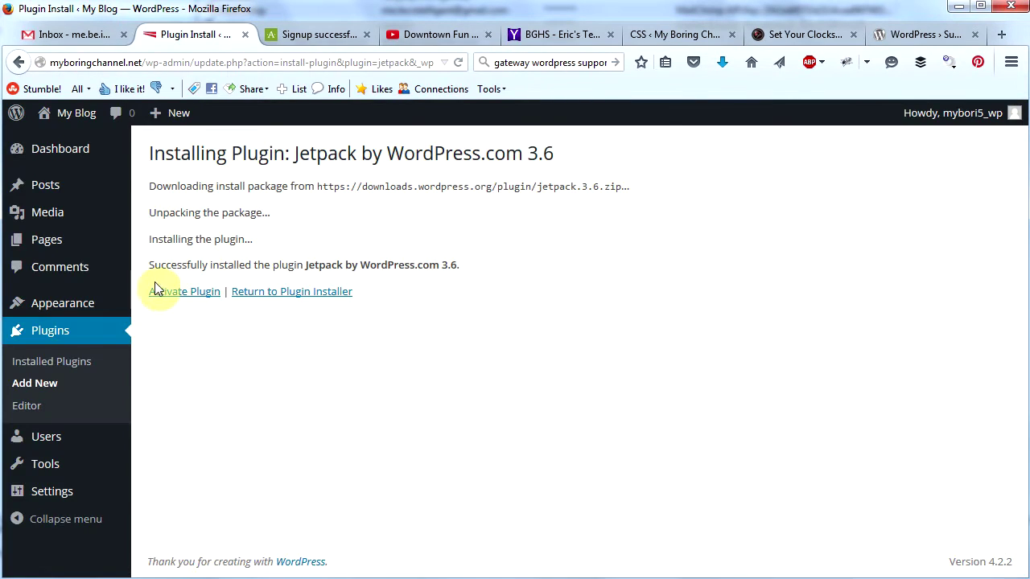
click(169, 296)
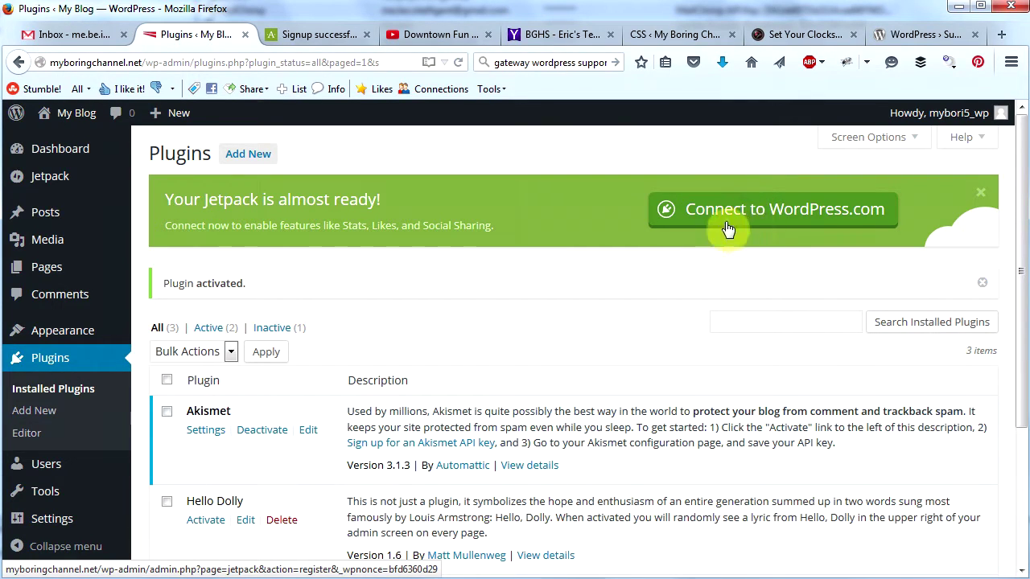
- Connect Jetpack to the WordPress.com account, authorizing the connection, and dismiss the Jump Start offer
click(742, 216)
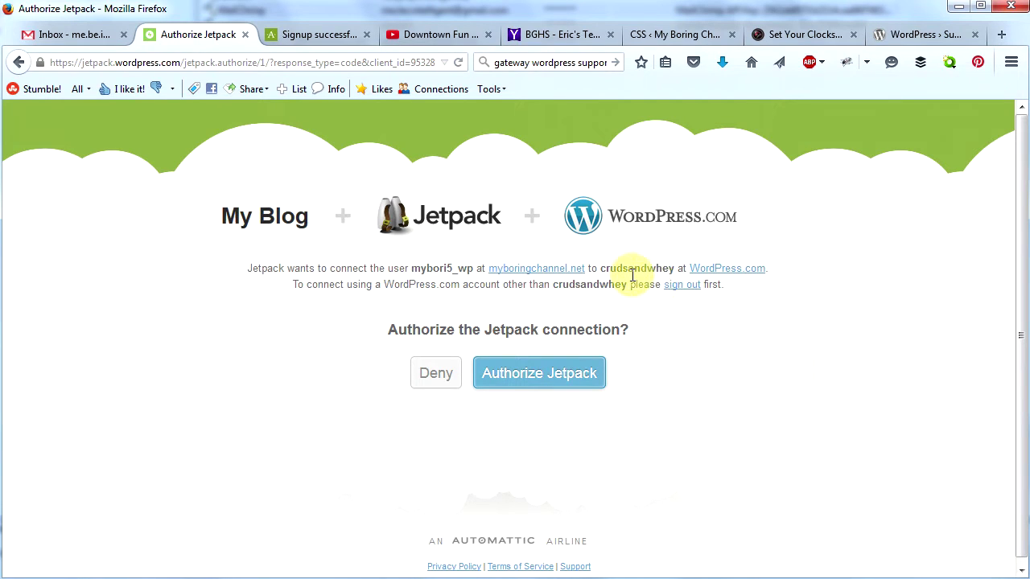
click(531, 375)
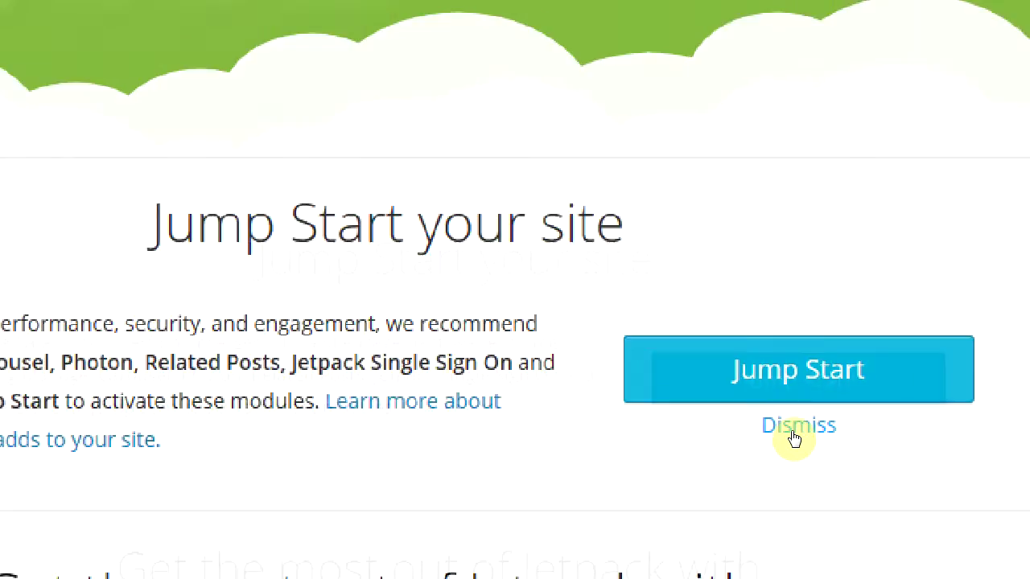
click(793, 432)
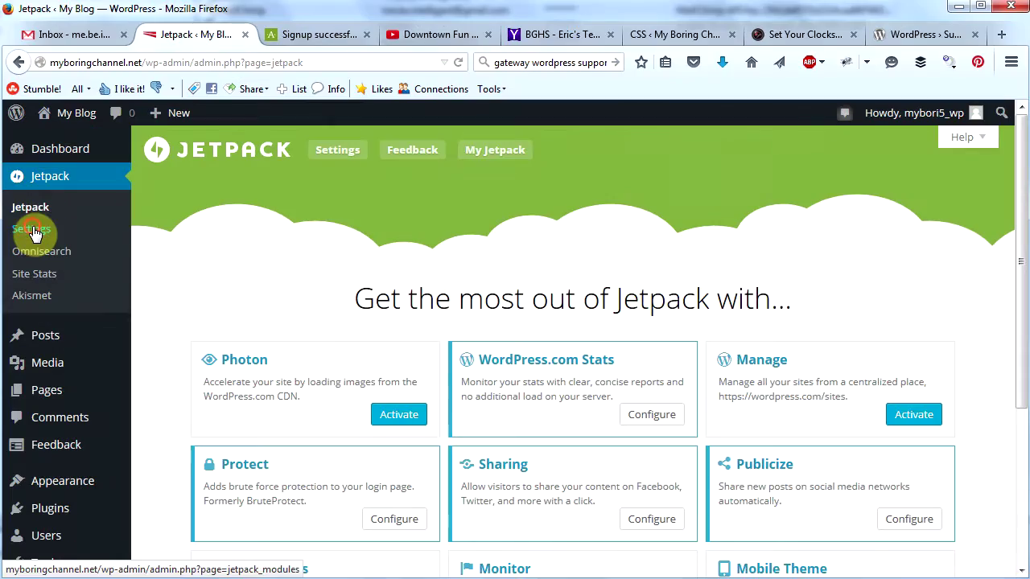
- Deactivate the Beautiful Math module in the Jetpack settings
click(33, 231)
drag(1018, 166, 1015, 193)
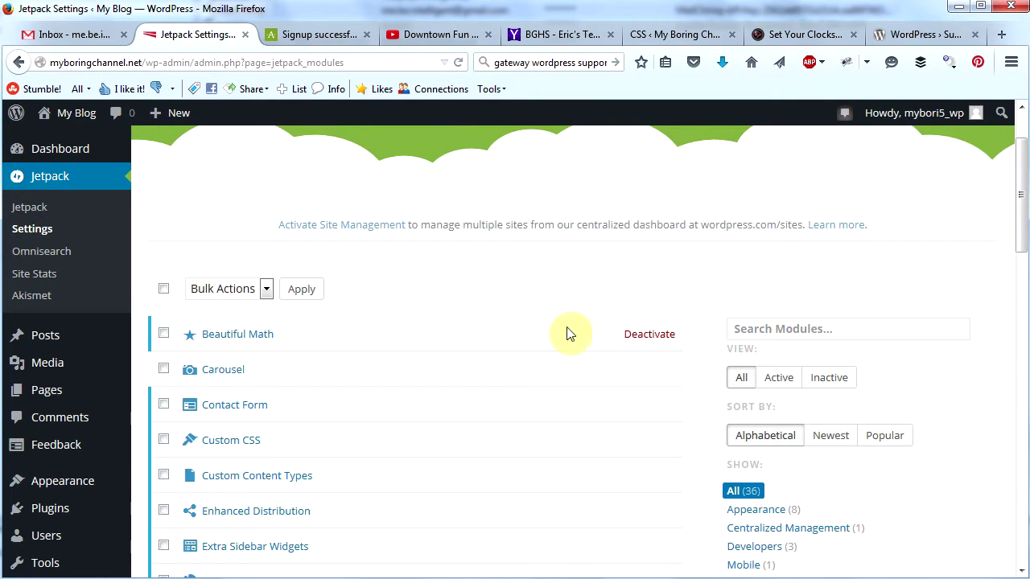
click(648, 337)
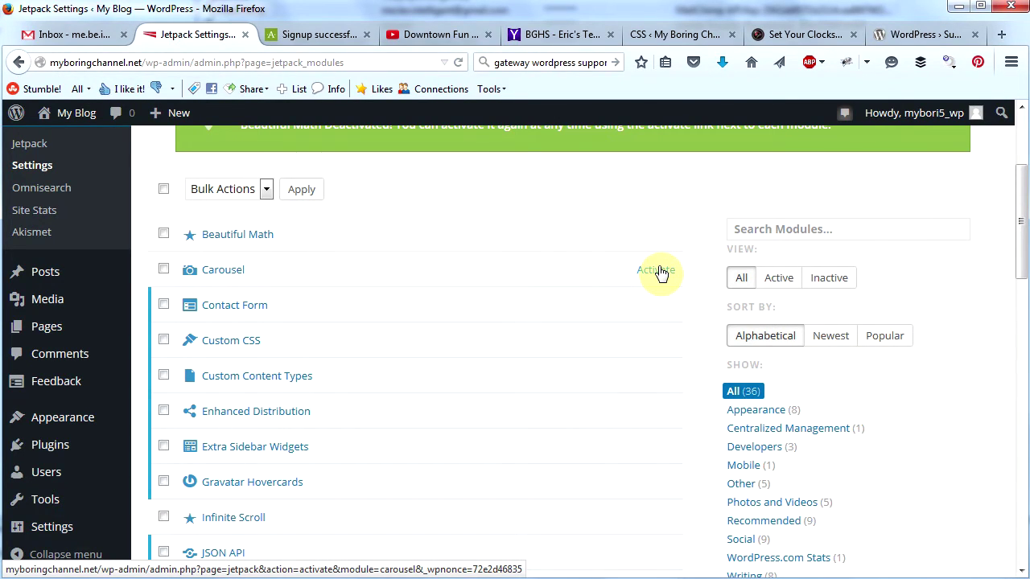
- Activate the Carousel and Jetpack Comments modules and deactivate Gravatar Hovercards in the Jetpack settings
click(658, 272)
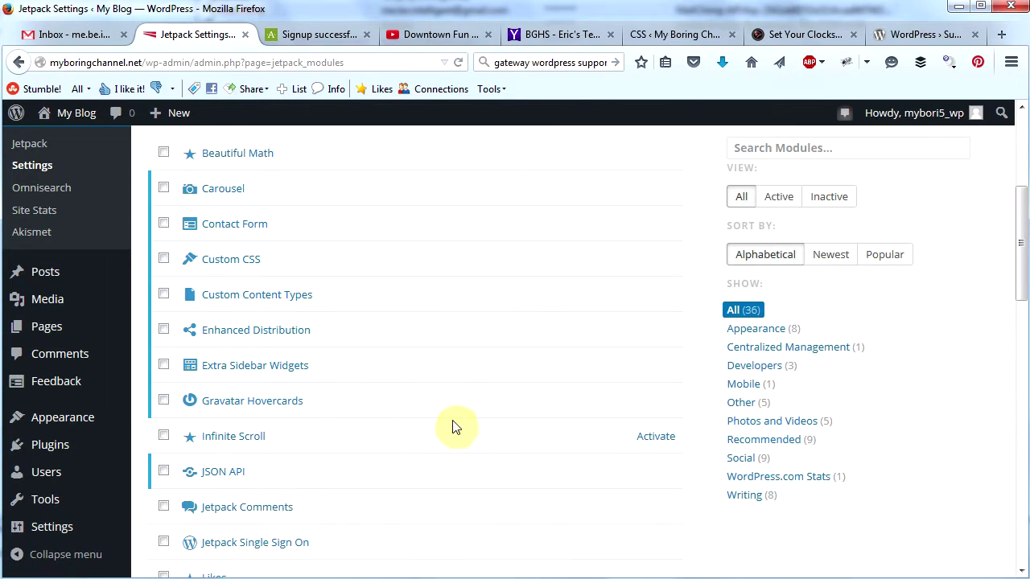
click(645, 403)
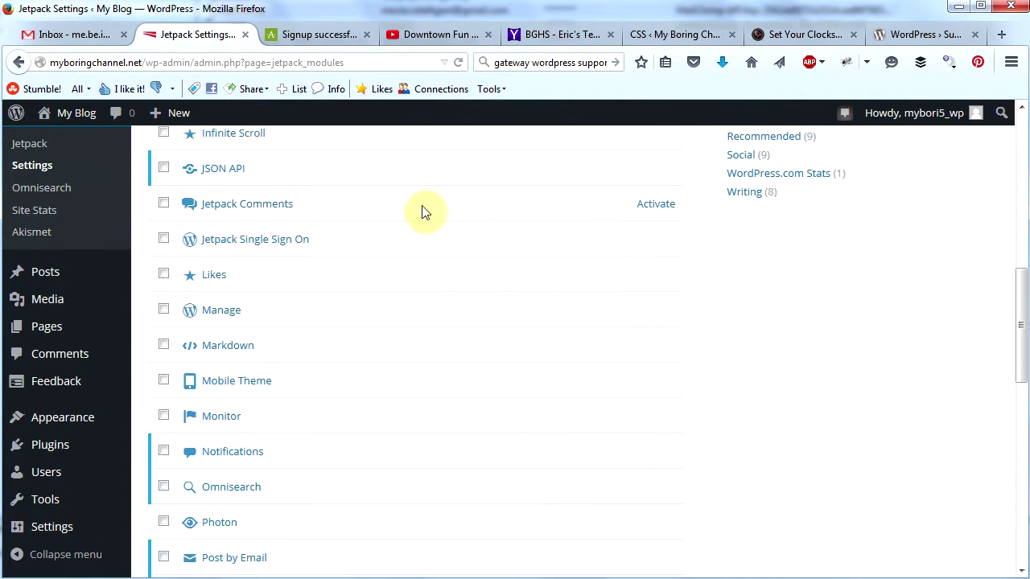
click(655, 206)
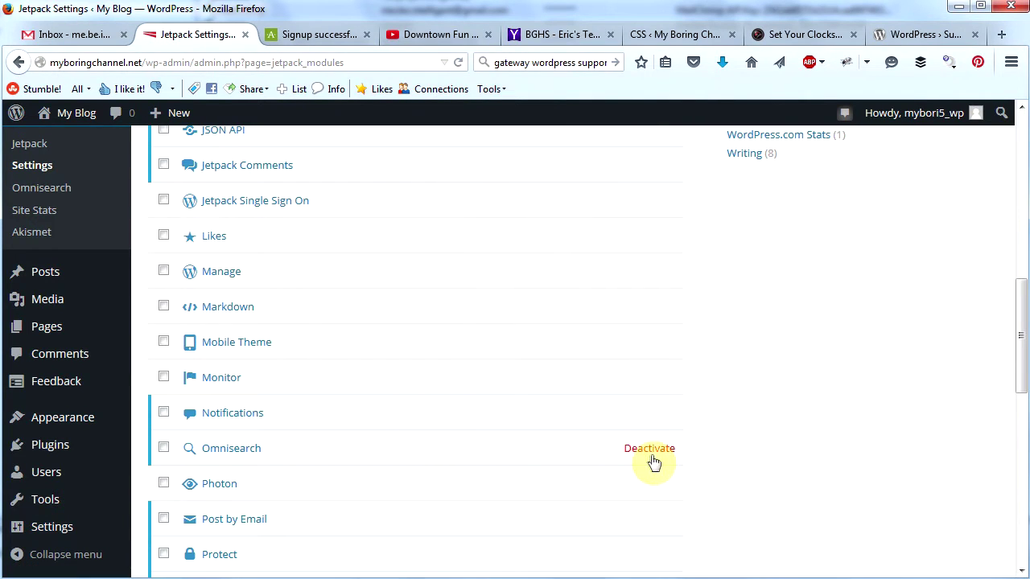
- Deactivate the Omnisearch, Notifications and Post by Email modules in the Jetpack settings
click(653, 458)
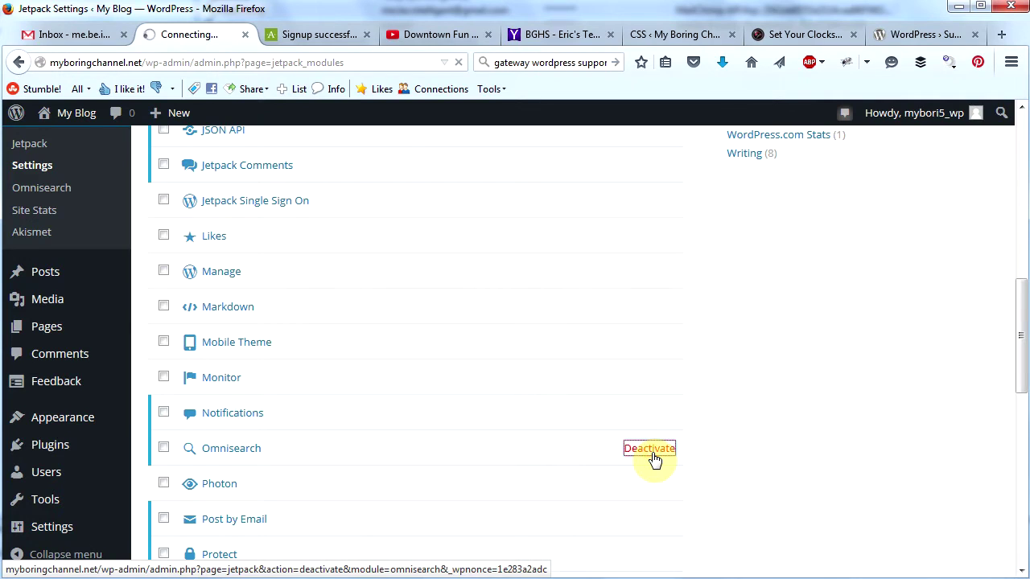
scroll(1006, 272, down, 3)
drag(1005, 272, 1012, 349)
click(650, 391)
drag(1014, 269, 1018, 362)
click(659, 441)
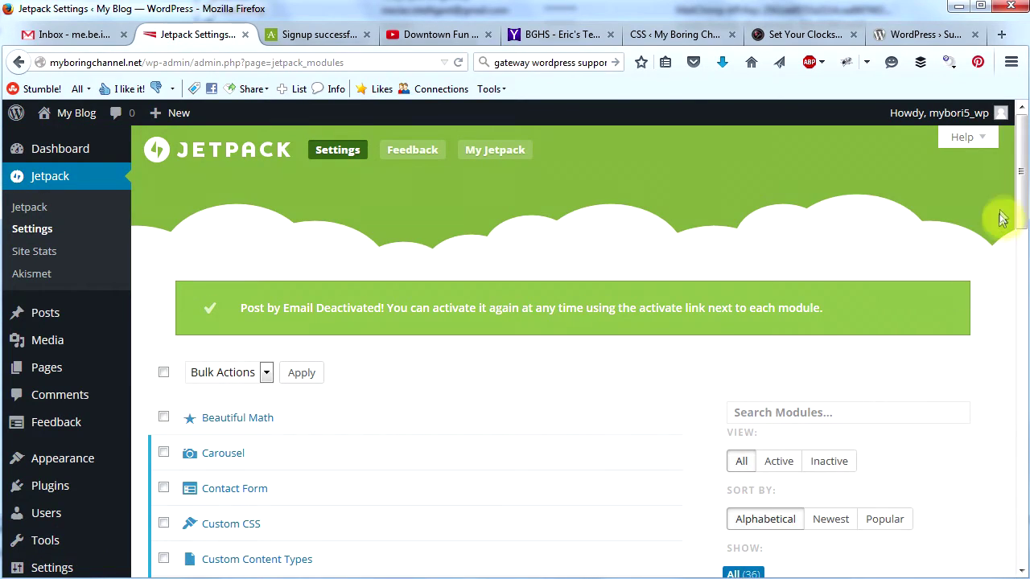
- Review the Protect, Publicize and Sharing modules and deactivate the Shortcode Embeds module
drag(1018, 170, 1018, 405)
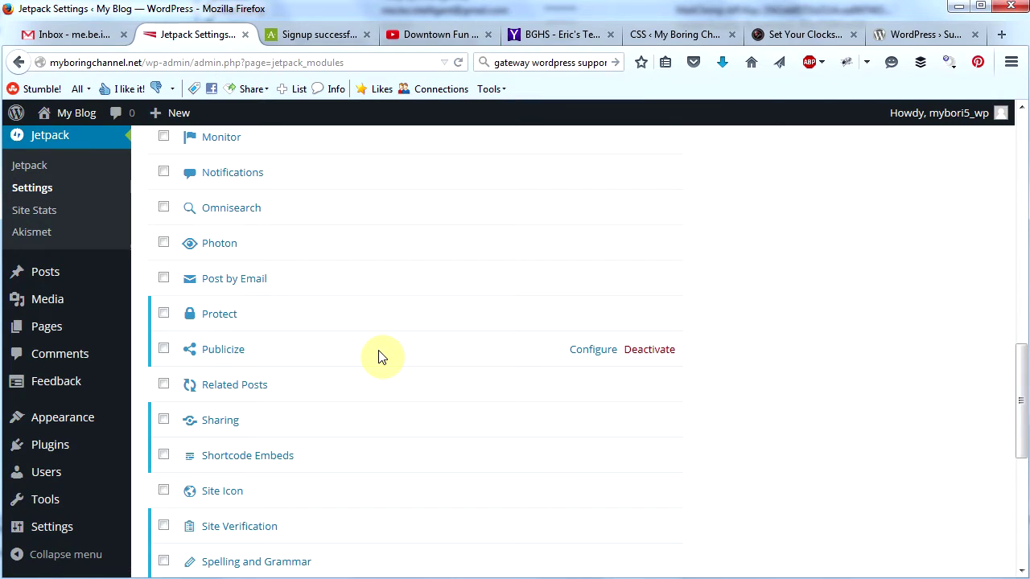
mouse_move(489, 383)
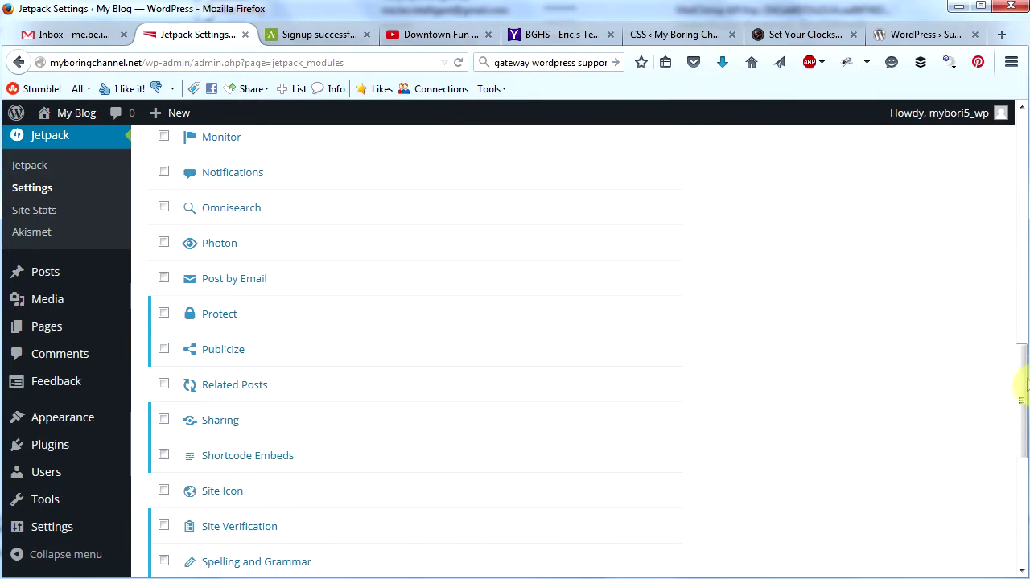
drag(1022, 380, 1023, 409)
drag(1025, 421, 1023, 429)
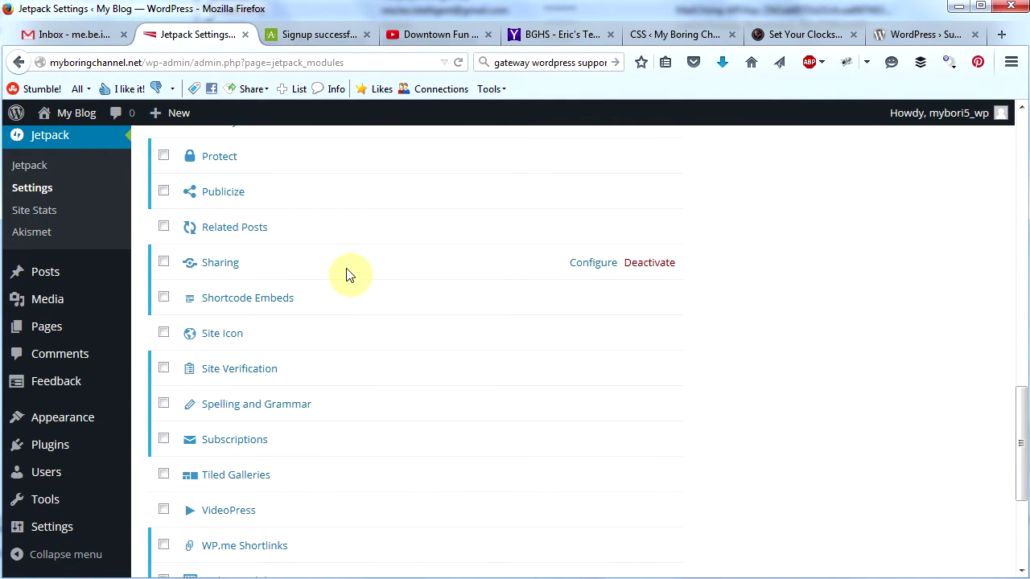
mouse_move(362, 292)
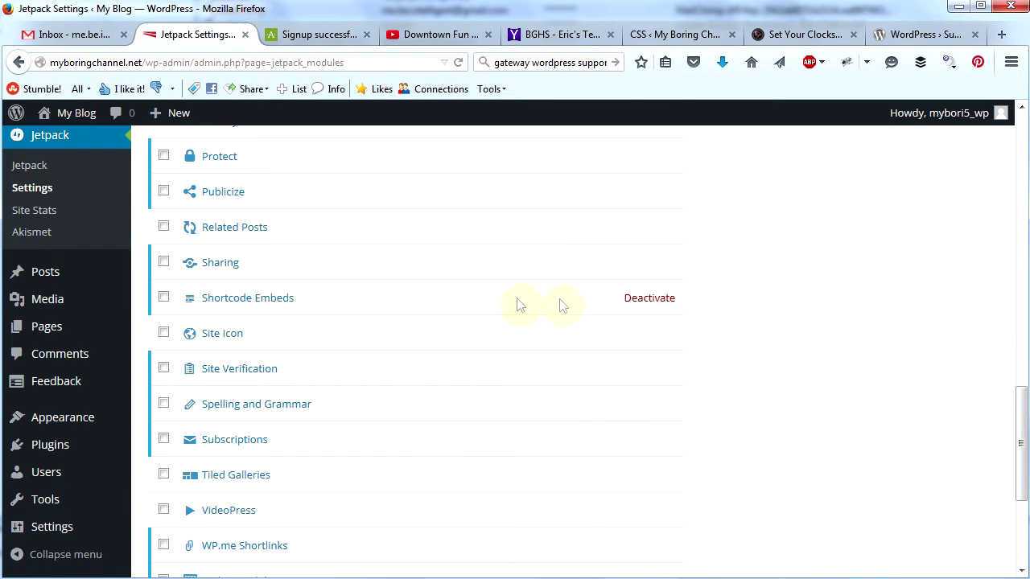
click(649, 298)
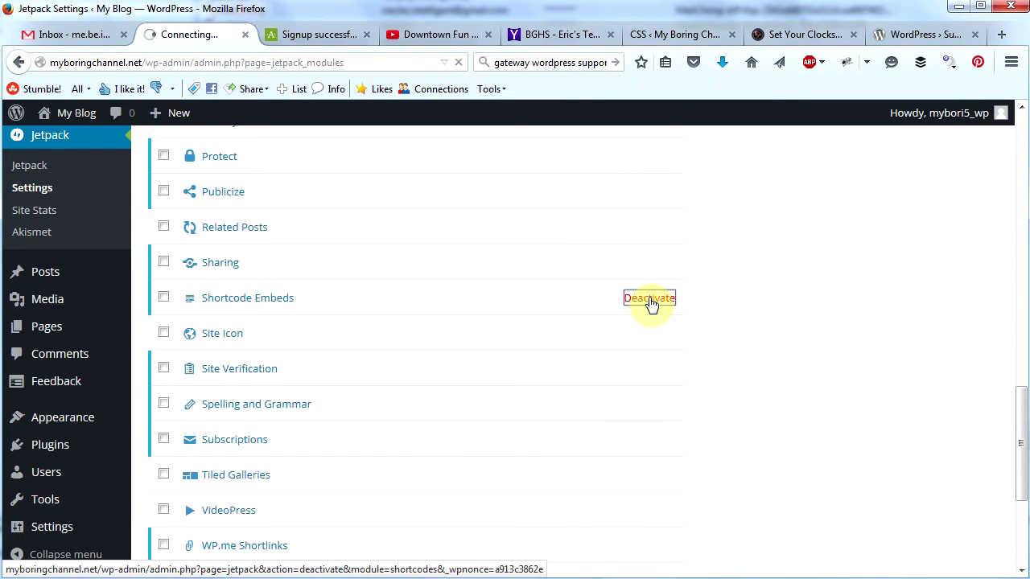
- Activate the Site Icon module and deactivate the Spelling and Grammar module in the Jetpack settings
drag(1021, 390, 1012, 424)
mouse_move(659, 459)
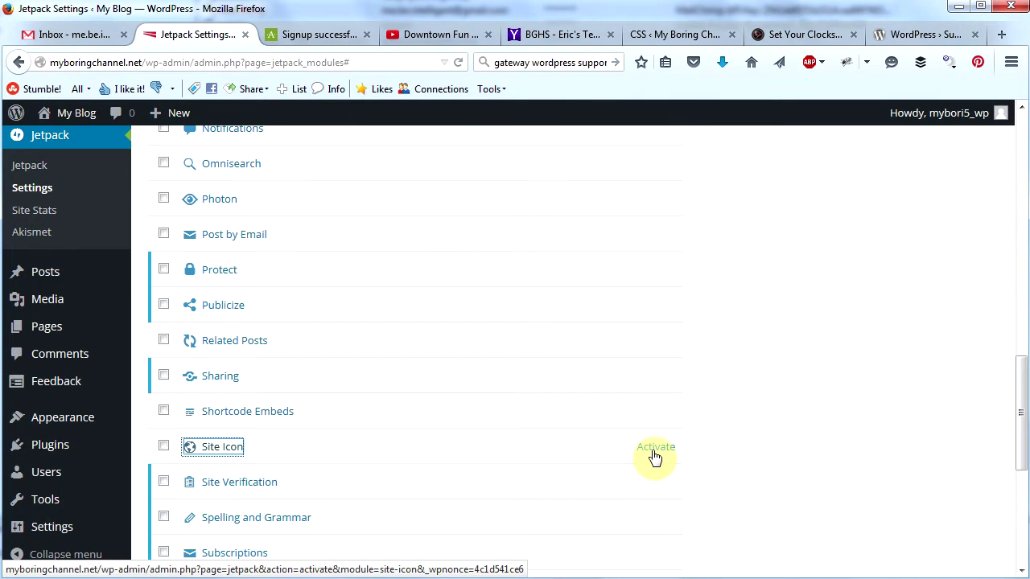
click(654, 452)
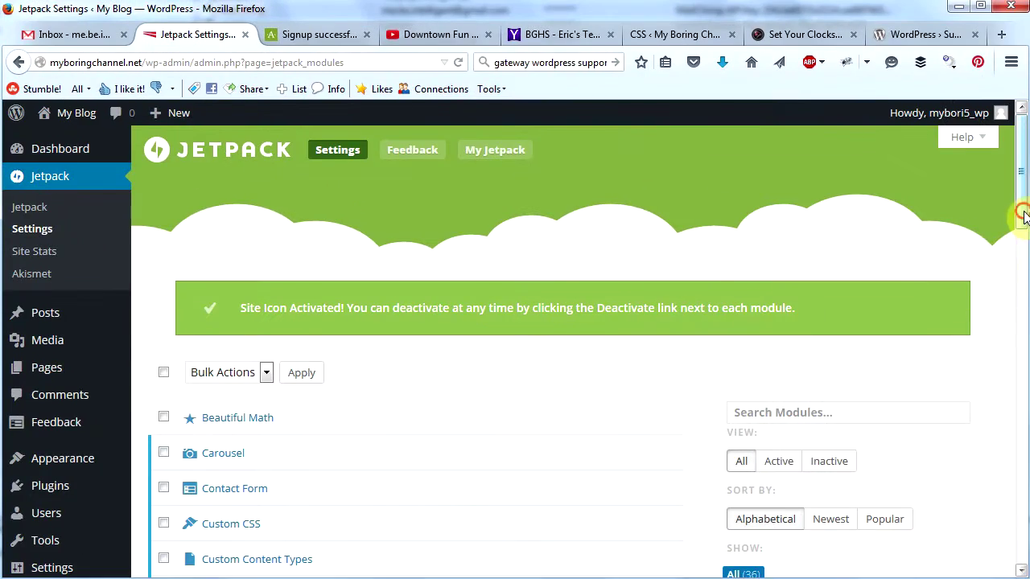
drag(1020, 211, 1020, 499)
click(650, 376)
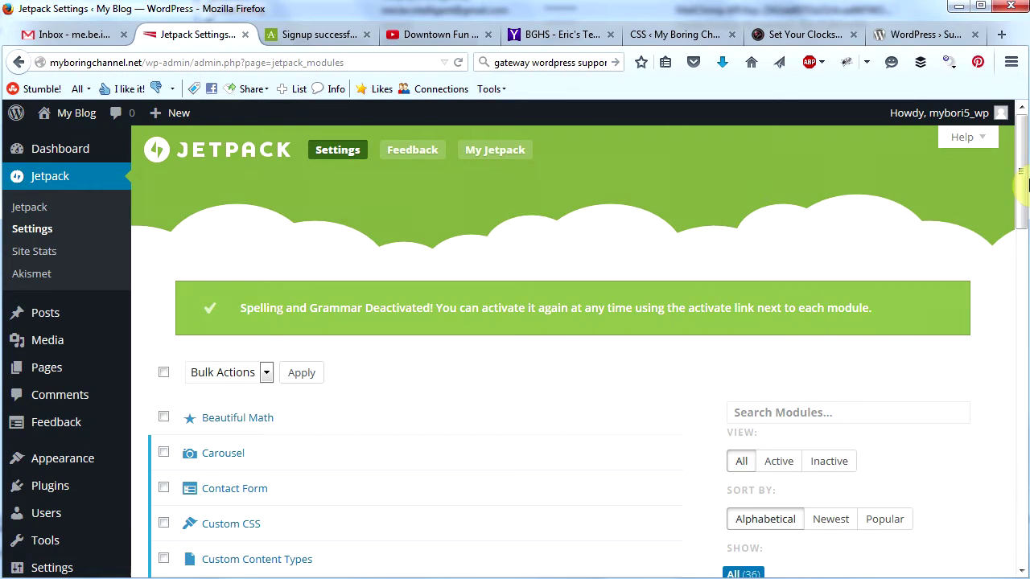
- Activate the Tiled Galleries module in the Jetpack settings
drag(1020, 241, 1020, 547)
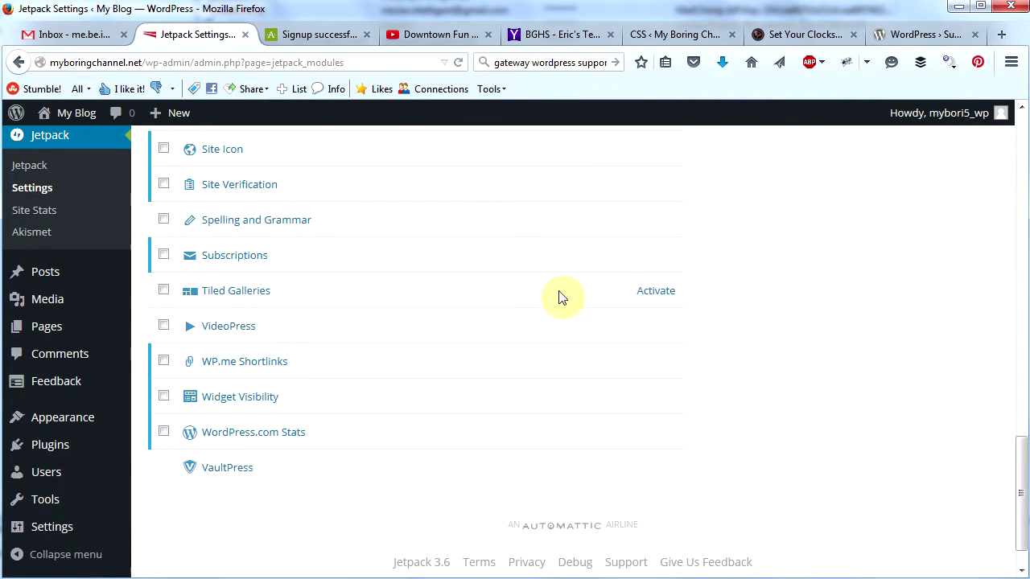
click(653, 292)
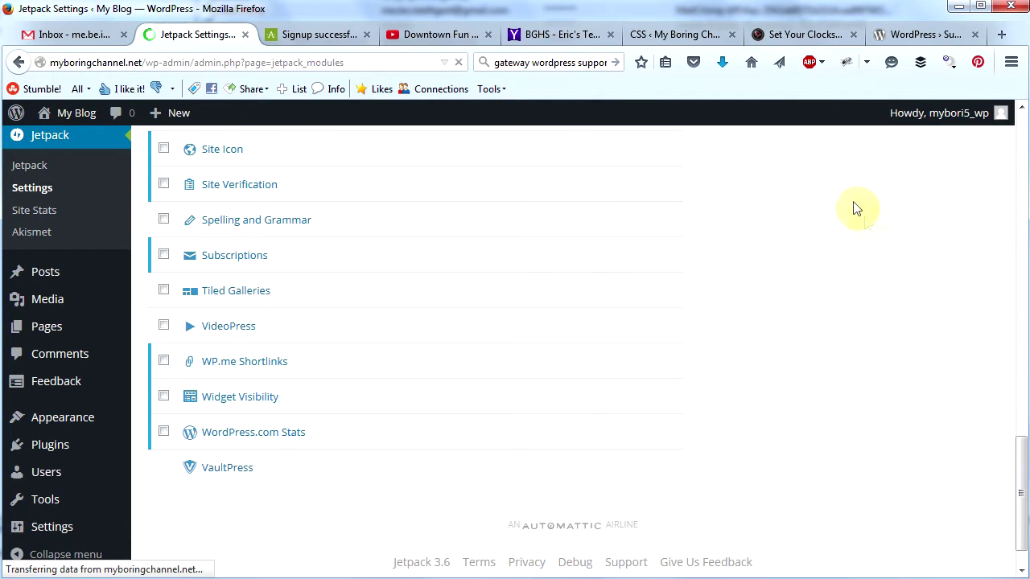
drag(1018, 510, 1022, 145)
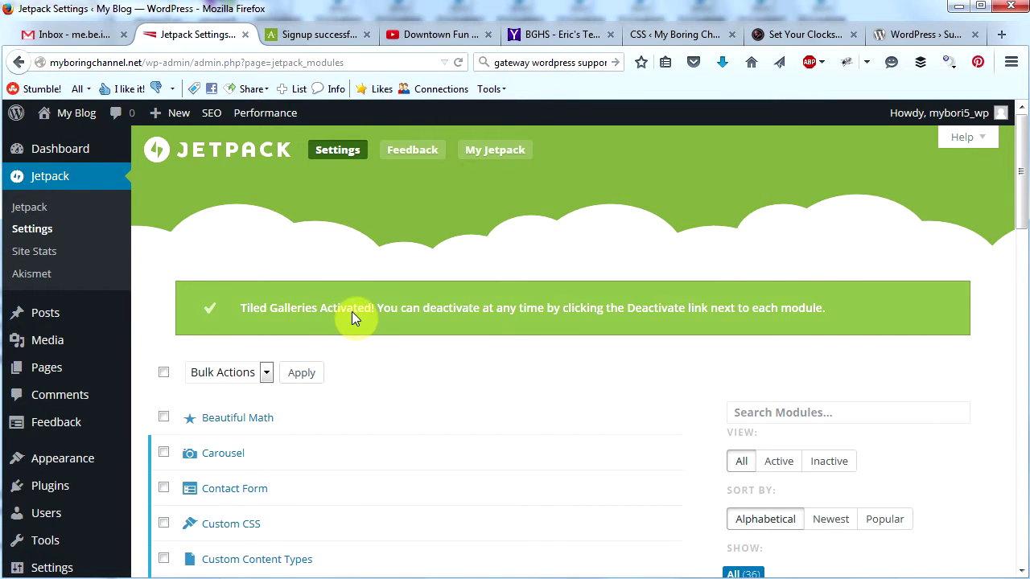
- Search the plugins available to add for "updraft plus"
mouse_move(41, 492)
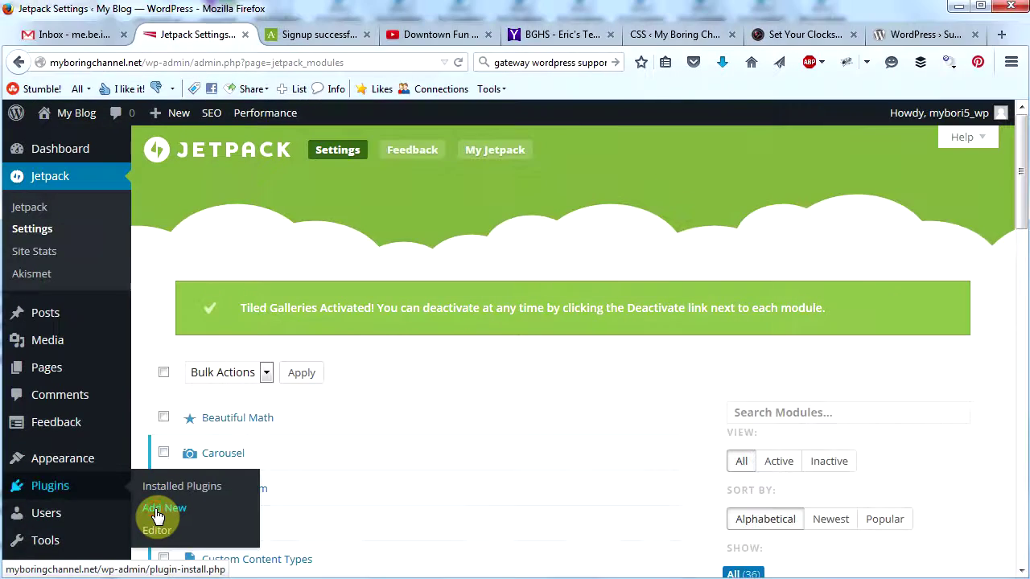
click(795, 202)
text(upo)
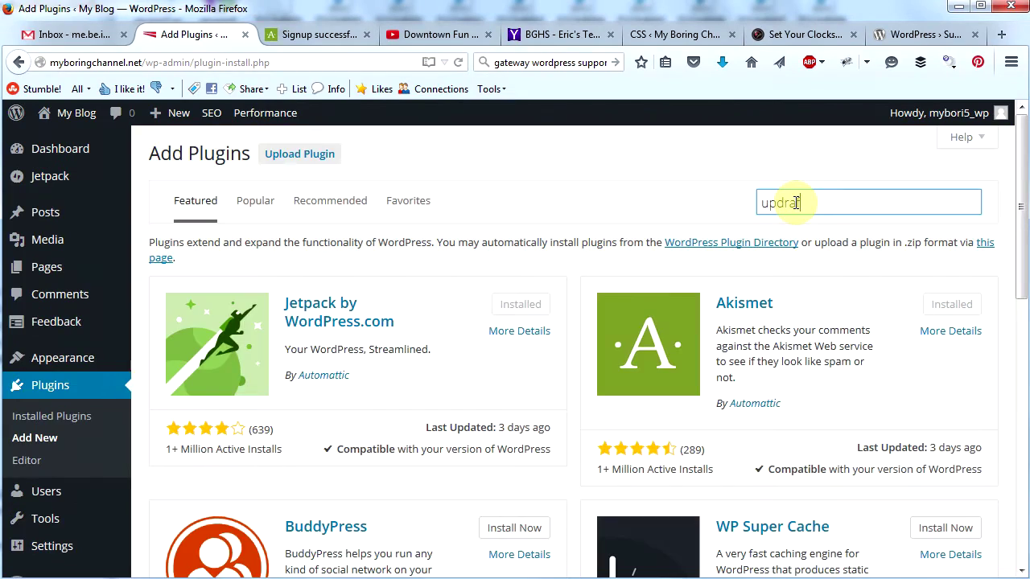
key(Return)
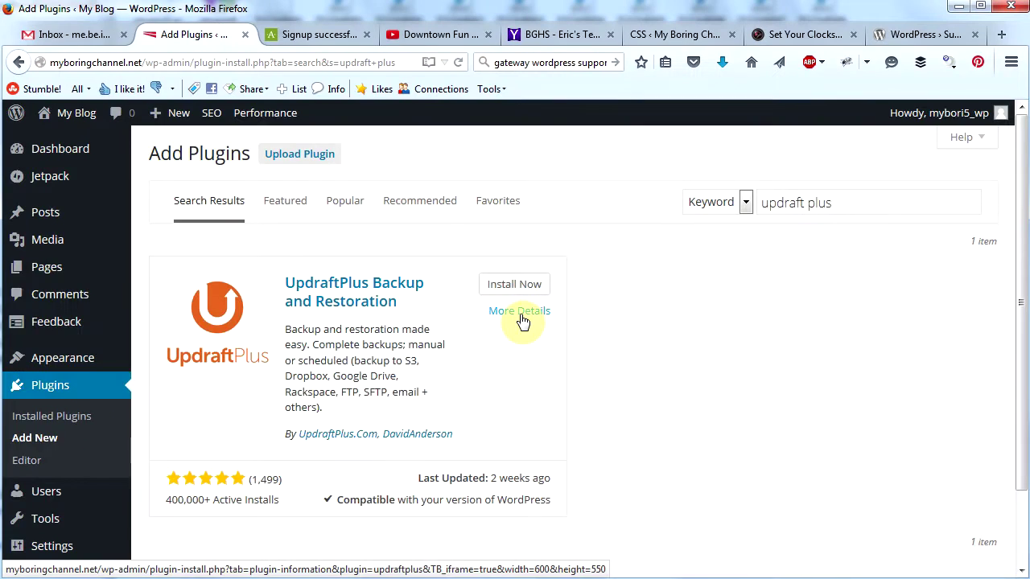
- Review the details of UpdraftPlus Backup and Restoration, then install and activate the plugin
click(521, 314)
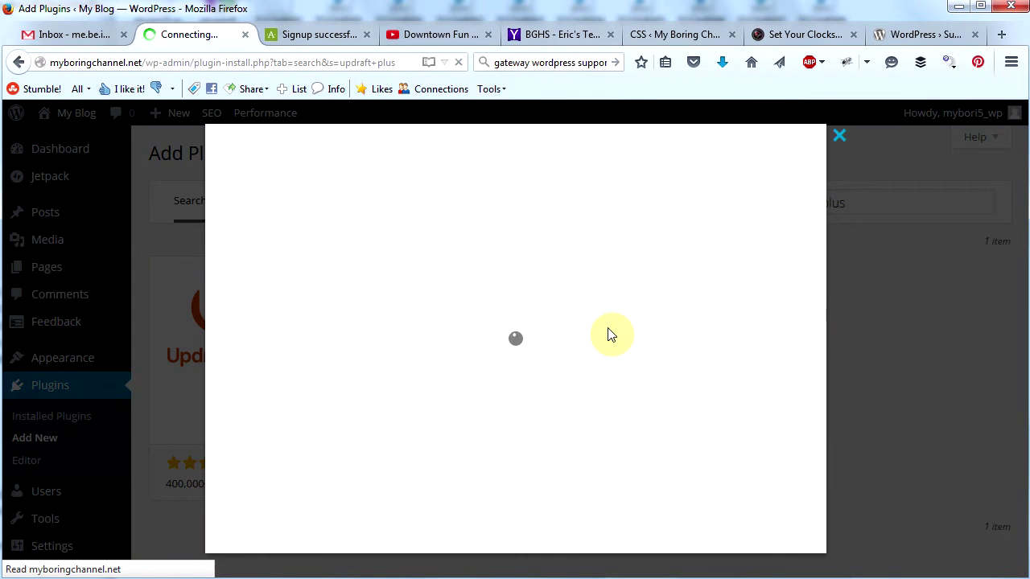
drag(820, 198, 821, 238)
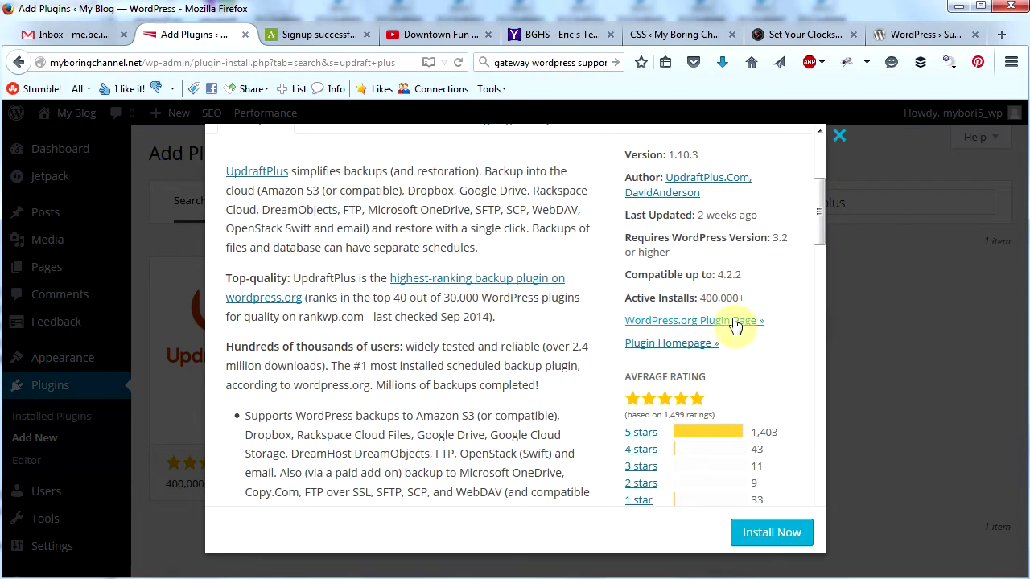
drag(822, 227, 811, 273)
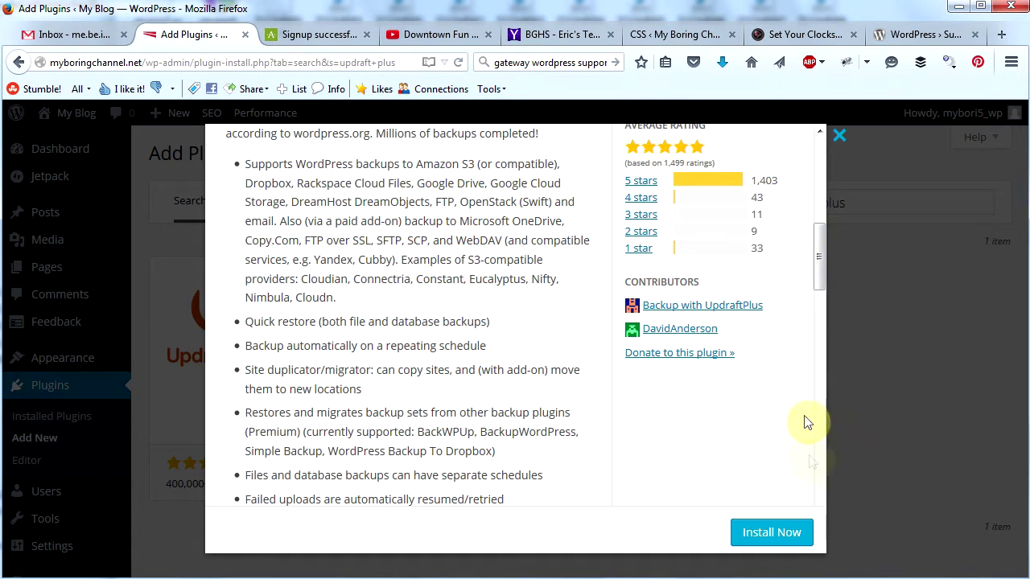
click(780, 535)
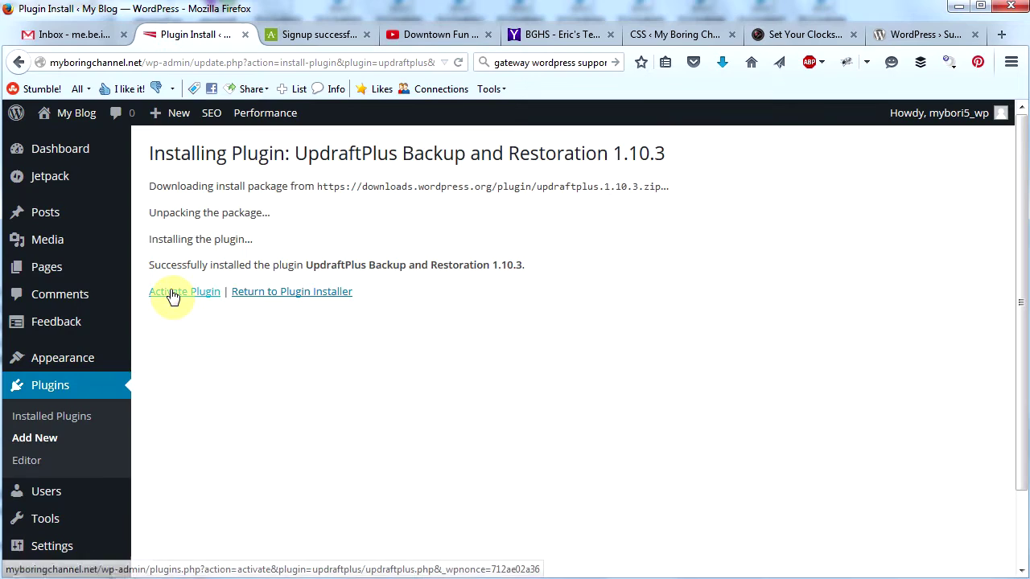
click(171, 294)
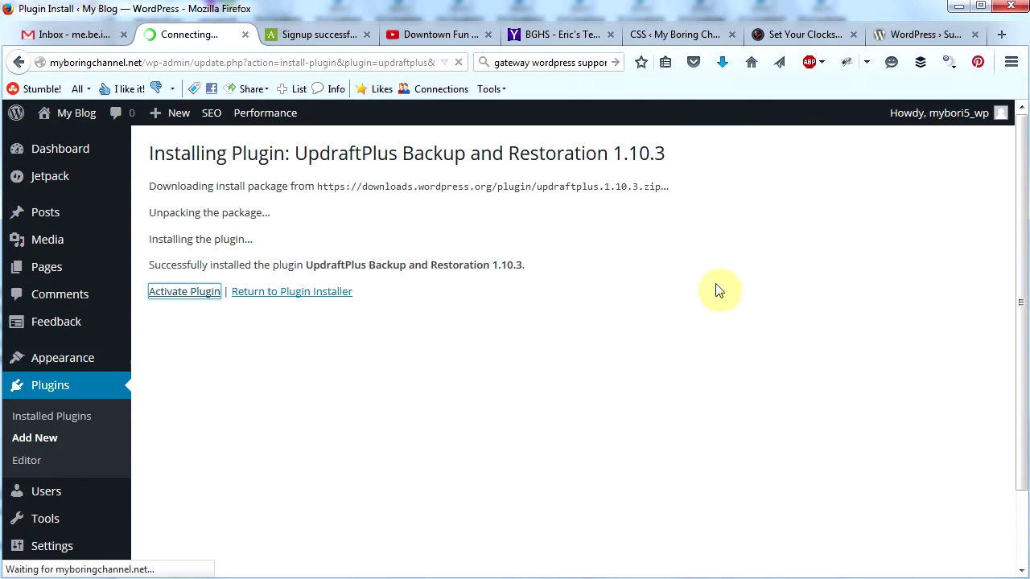
- Open the UpdraftPlus backup settings, keep the remote storage at None and save the changes
scroll(1004, 378, down, 5)
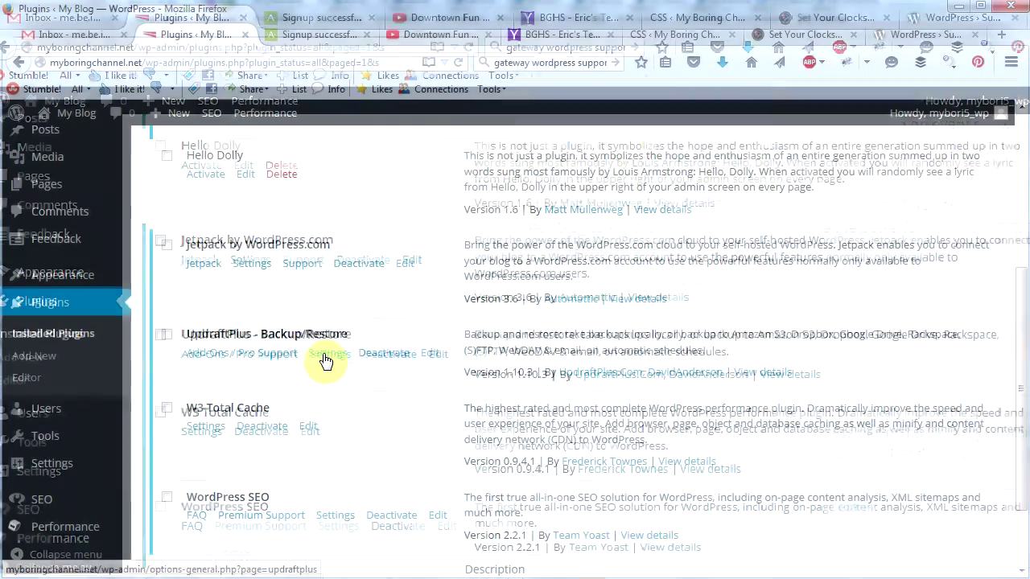
click(326, 360)
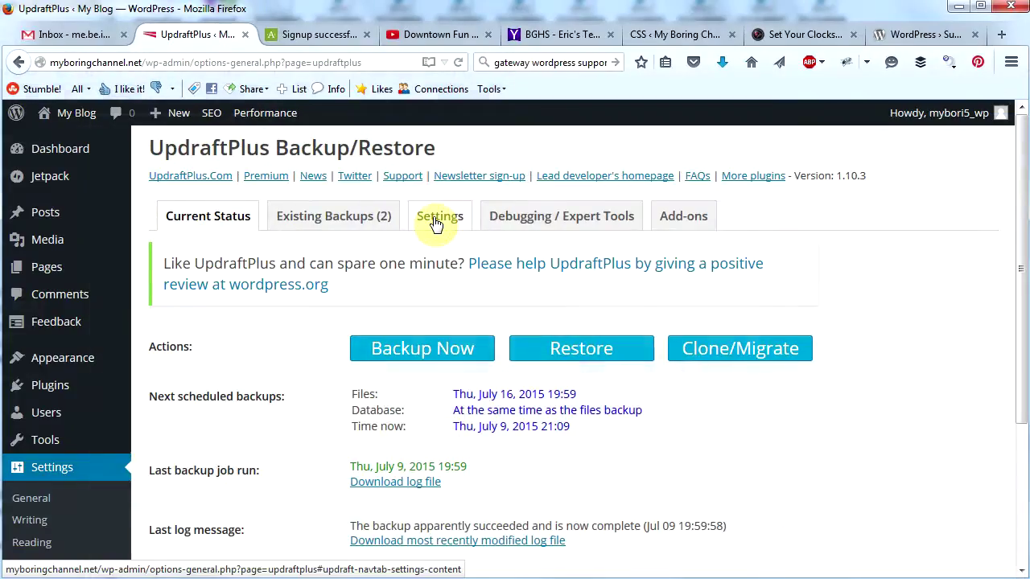
click(435, 223)
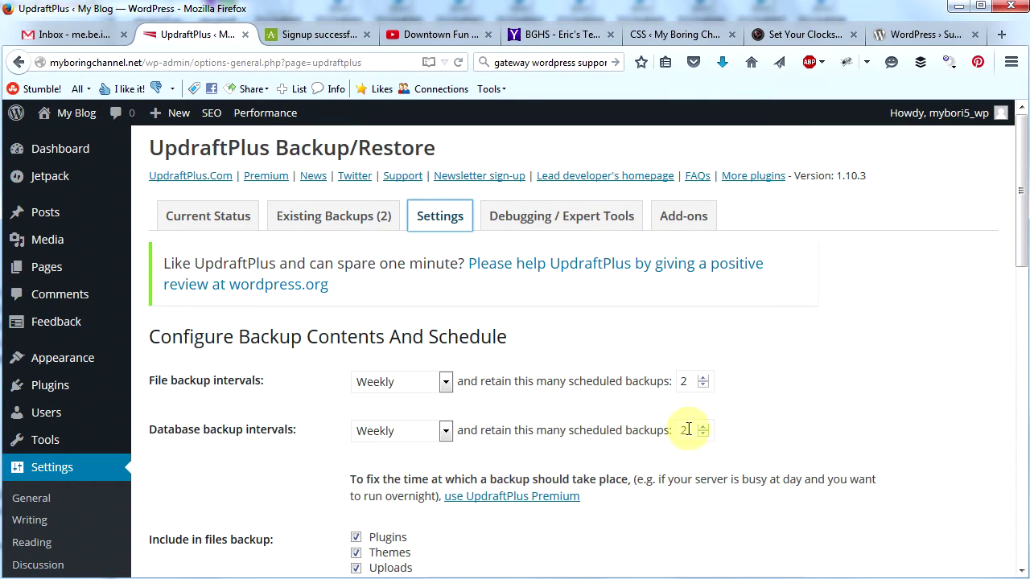
drag(1023, 264, 1017, 403)
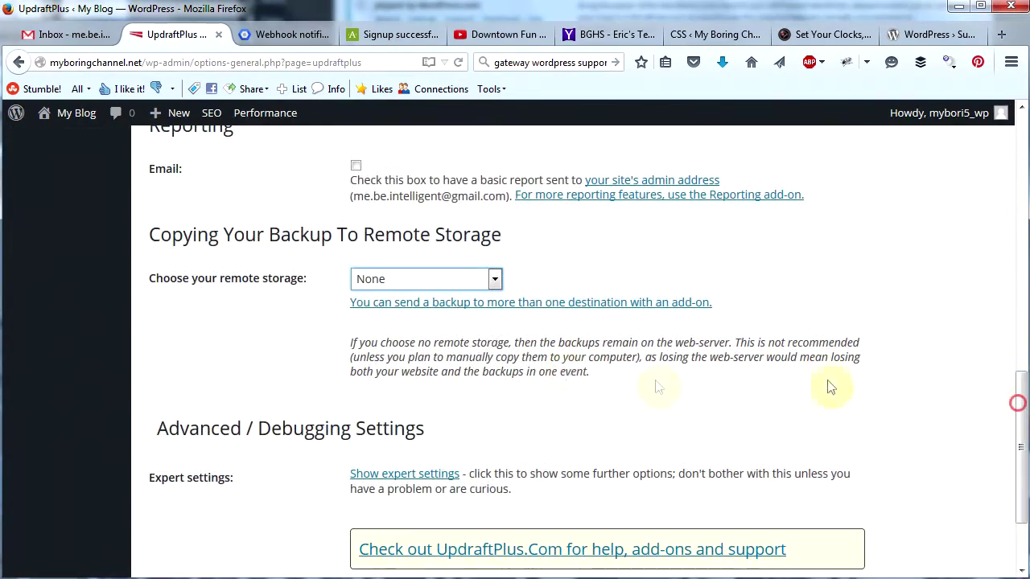
click(439, 278)
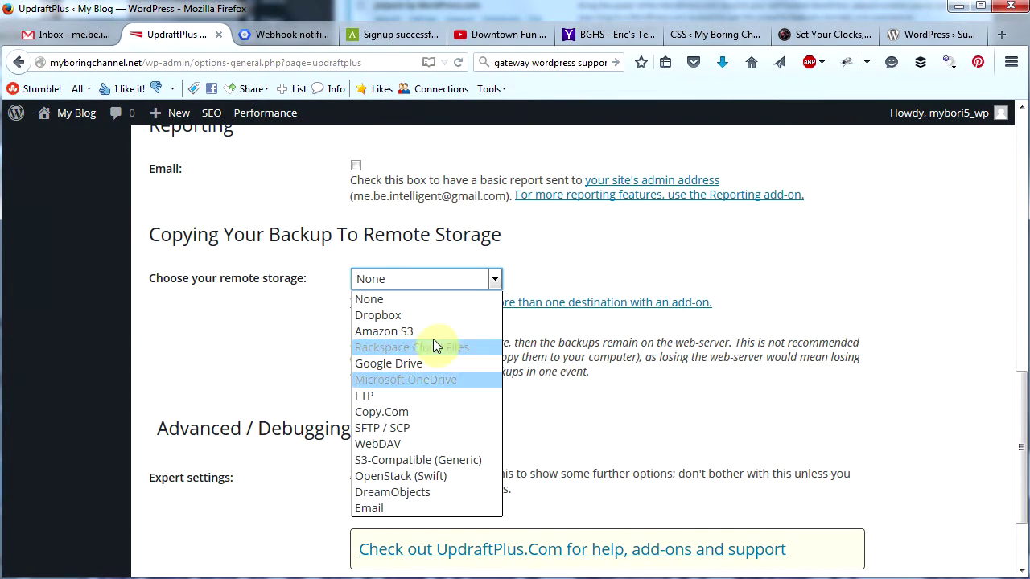
click(444, 296)
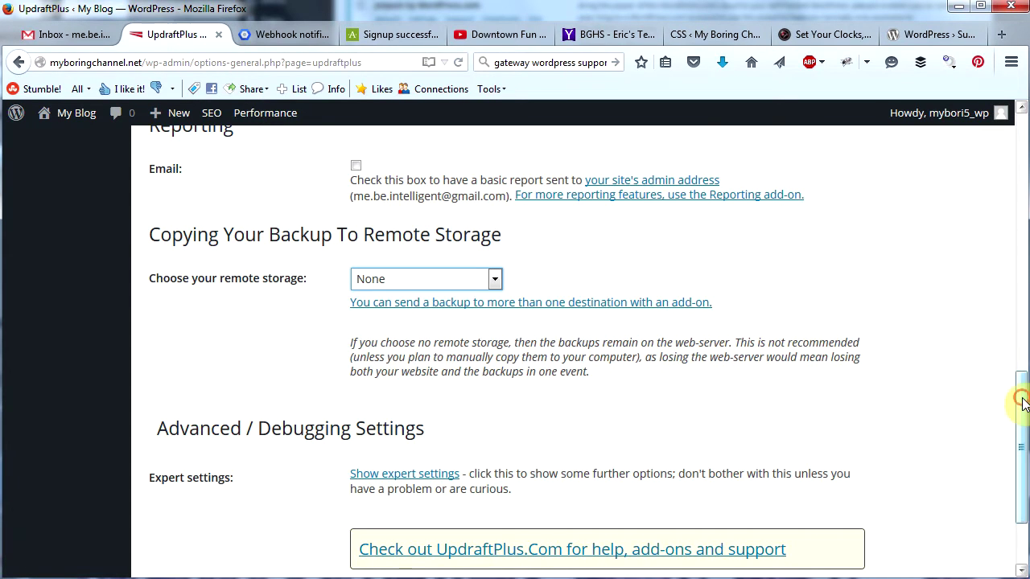
drag(1024, 405, 1013, 443)
click(391, 507)
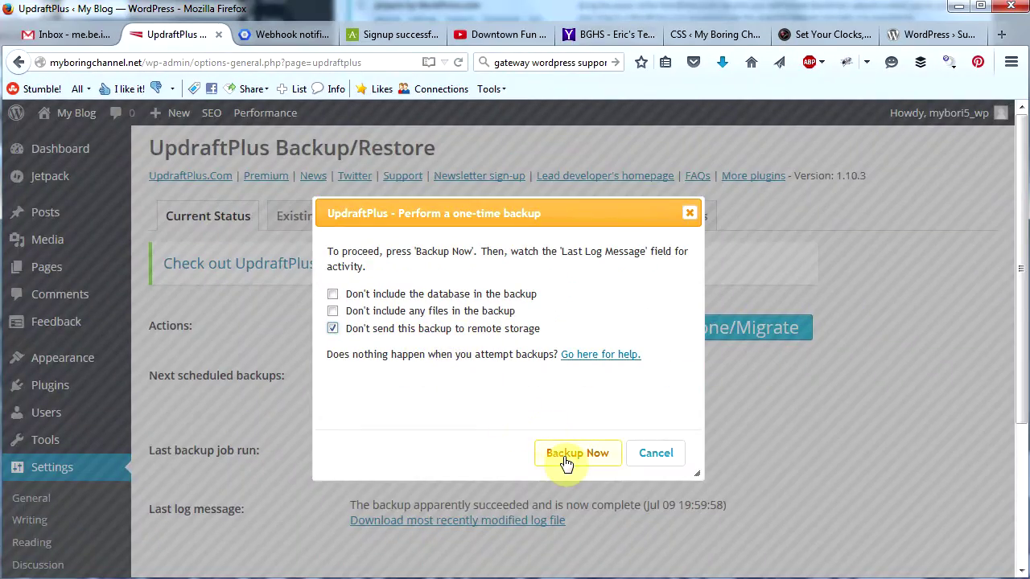
- Run a one-time UpdraftPlus backup of the database and files without sending it to remote storage, and check its progress
click(733, 568)
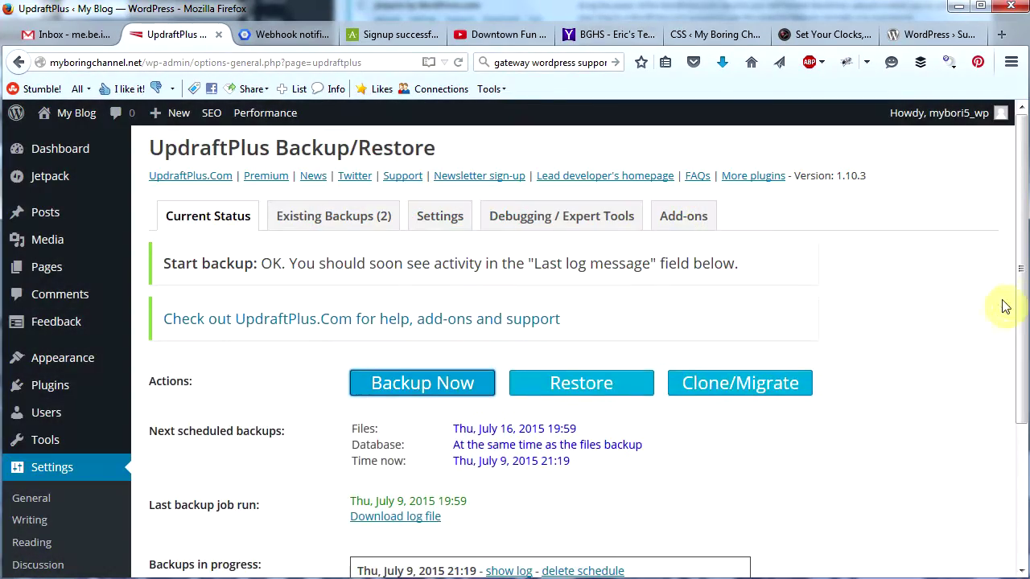
drag(1016, 280, 1015, 418)
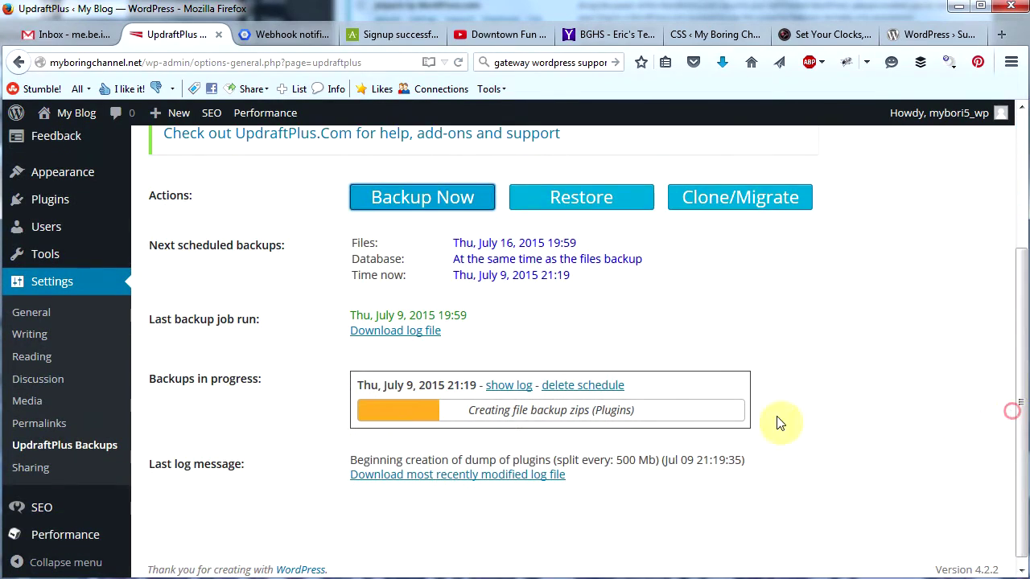
scroll(544, 471, down, 1)
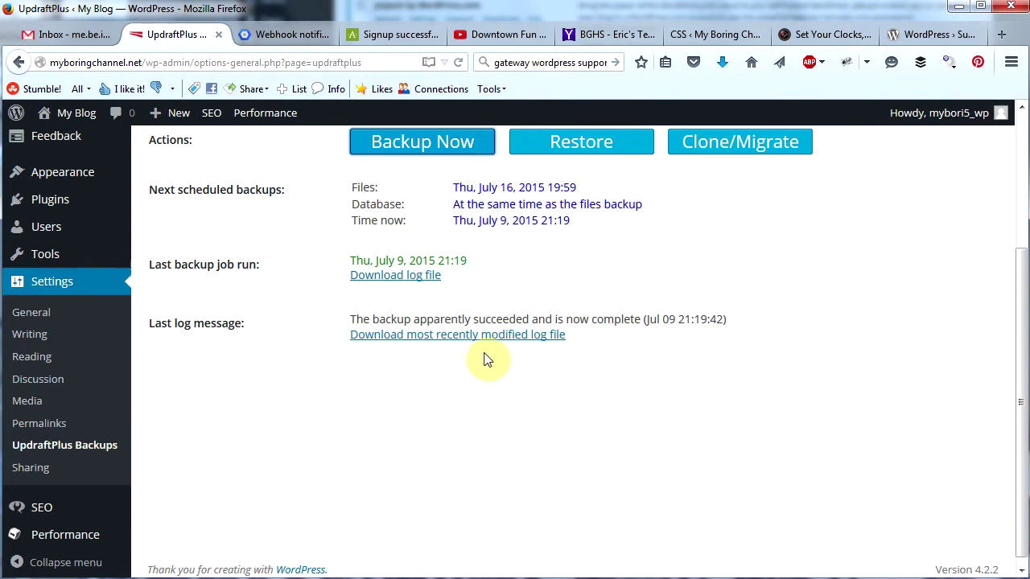
drag(1018, 415, 1018, 264)
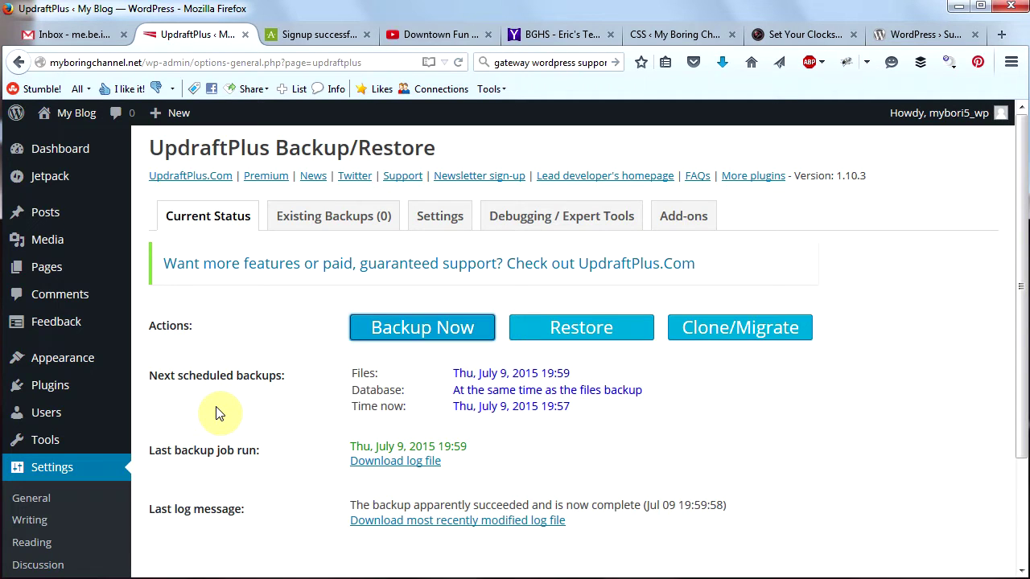
- Search the plugins available to add for "W3"
mouse_move(28, 384)
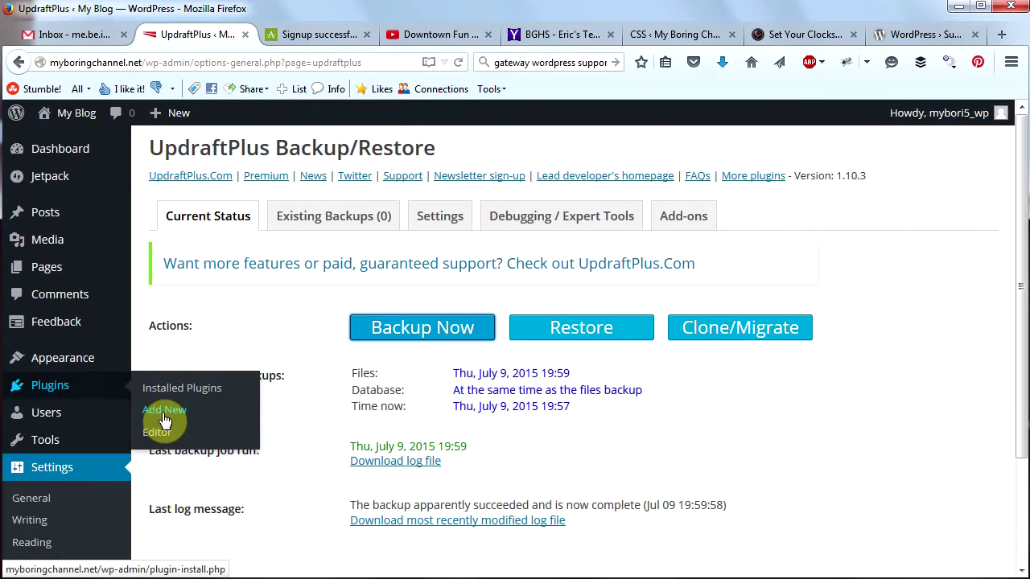
click(164, 421)
click(870, 211)
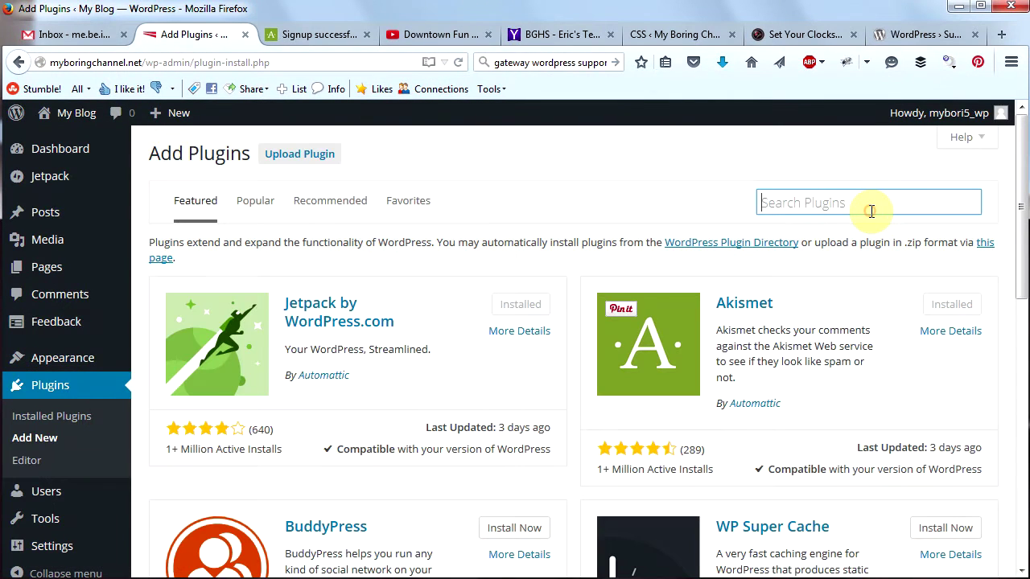
text(W3)
key(Return)
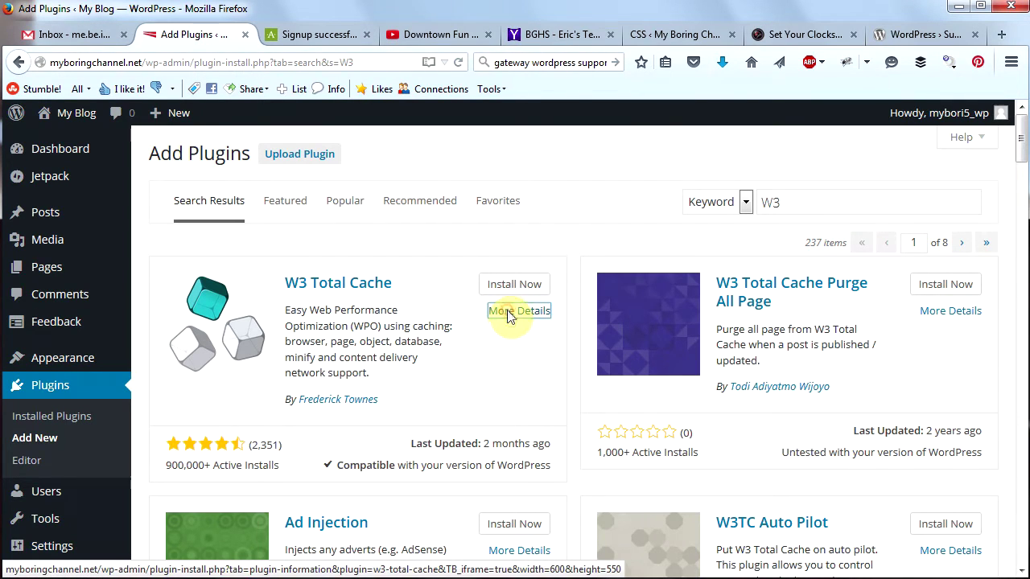
- Review the description and ratings of W3 Total Cache, then install and activate the plugin
click(509, 316)
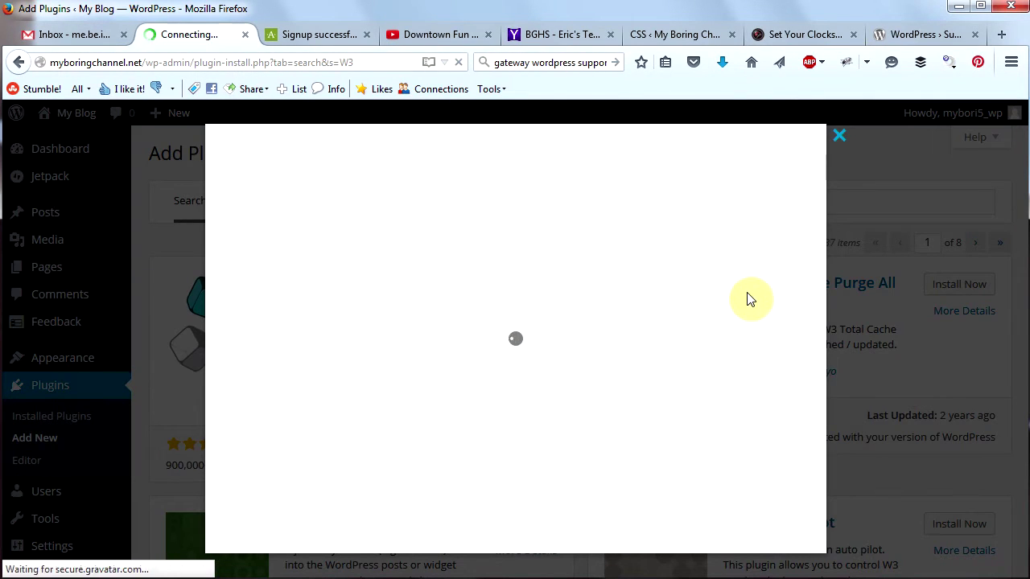
drag(816, 211, 820, 242)
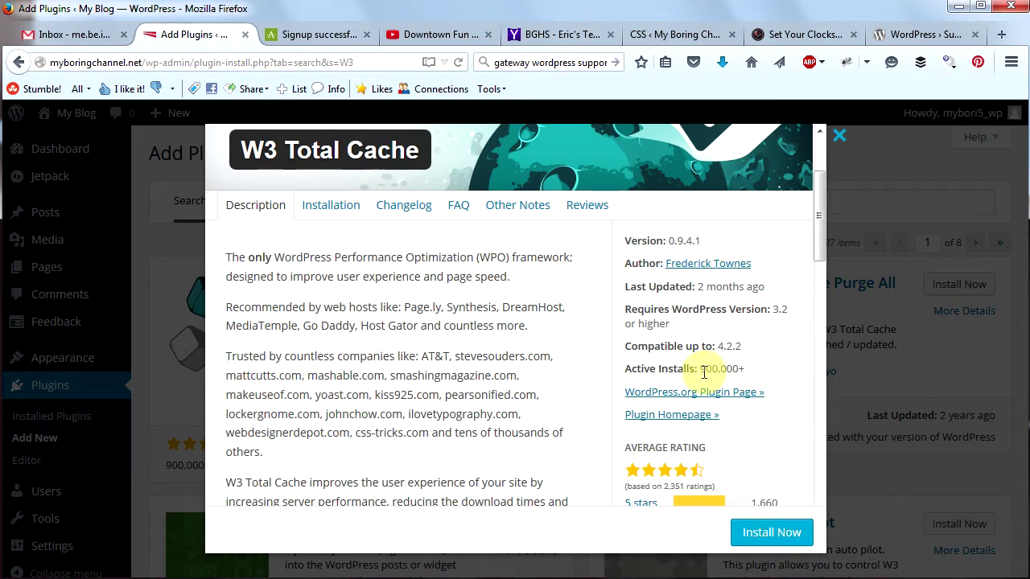
drag(816, 253, 822, 298)
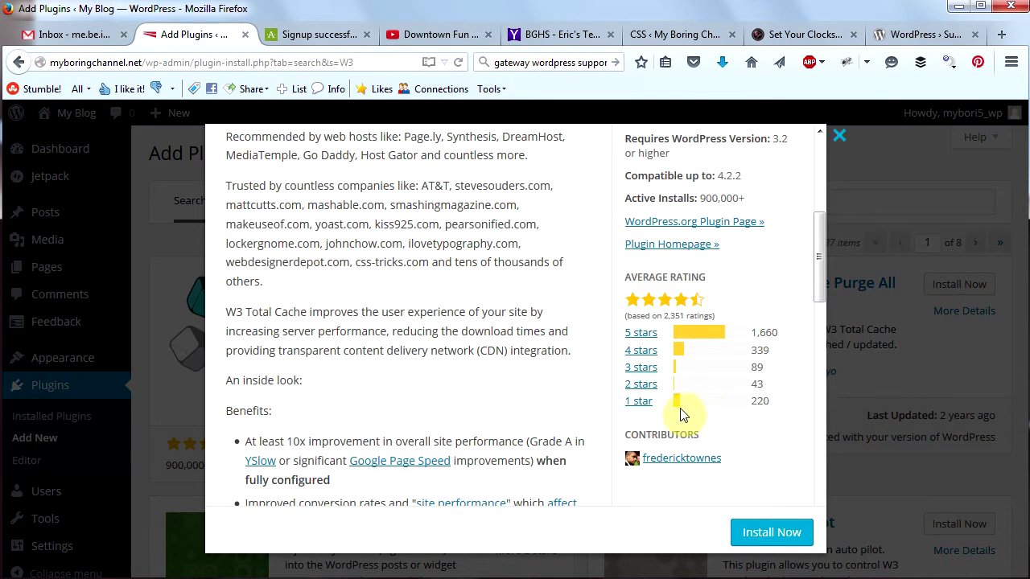
drag(820, 276, 814, 177)
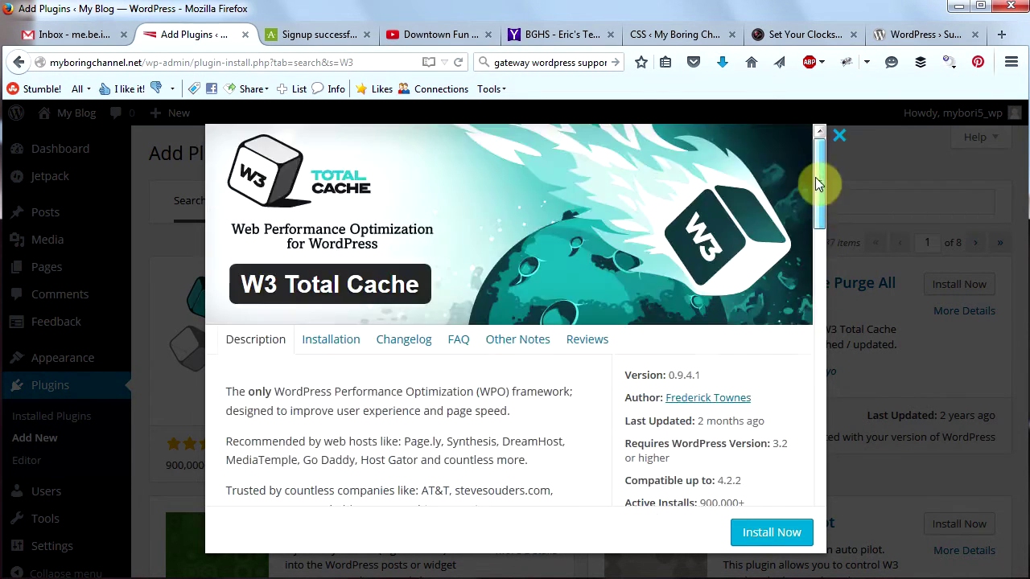
click(768, 535)
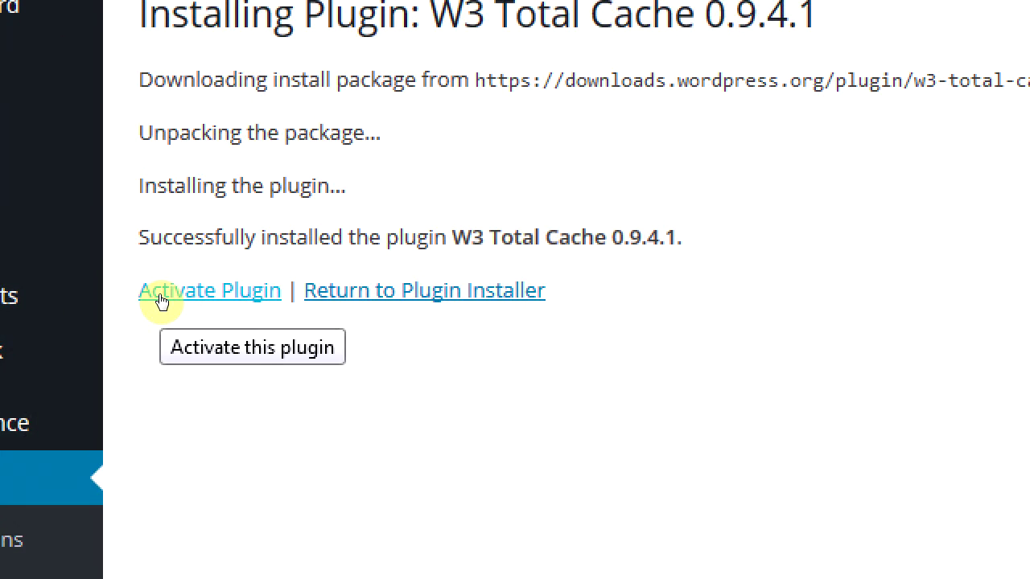
click(160, 297)
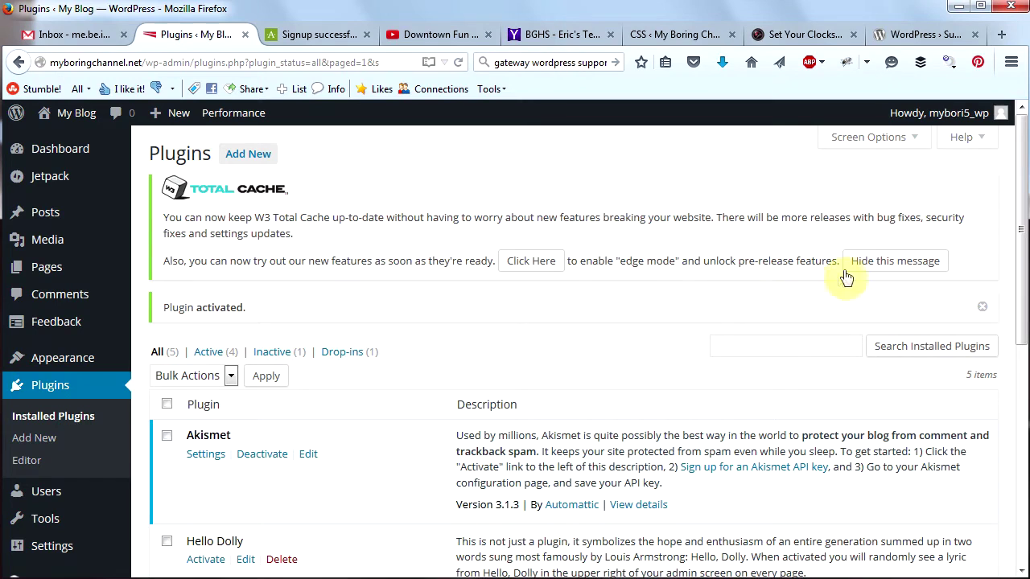
- Hide the W3 Total Cache edge mode message and find the plugin's entry among the installed plugins
click(875, 263)
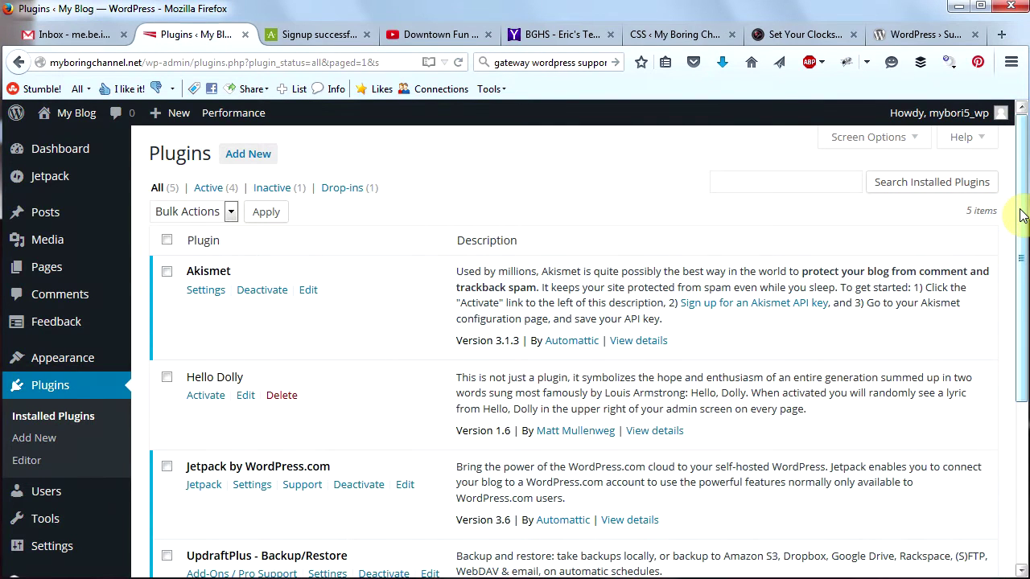
drag(1024, 207, 1022, 372)
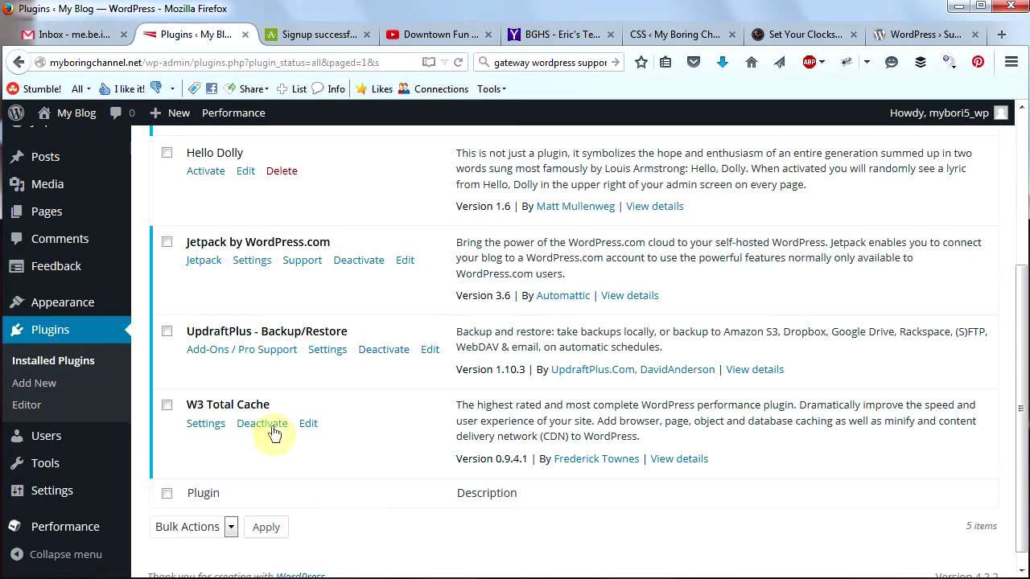
click(206, 428)
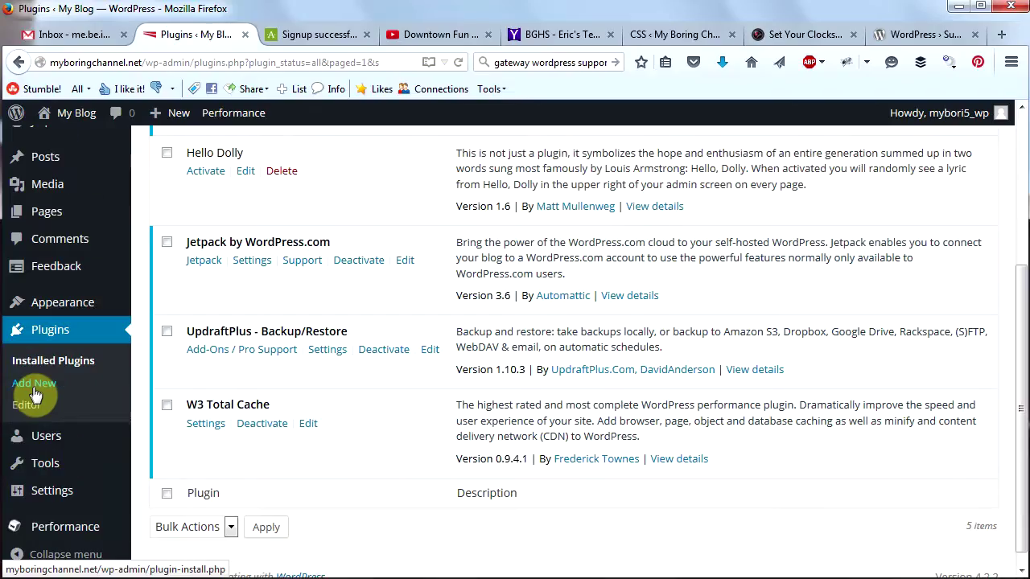
- Search the plugins available to add for "SEO"
click(35, 394)
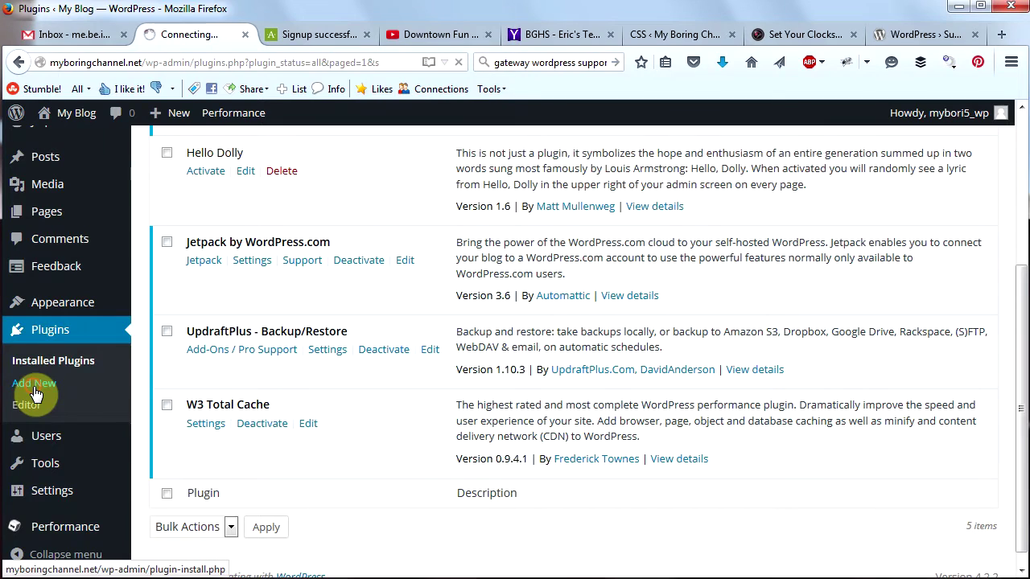
click(798, 207)
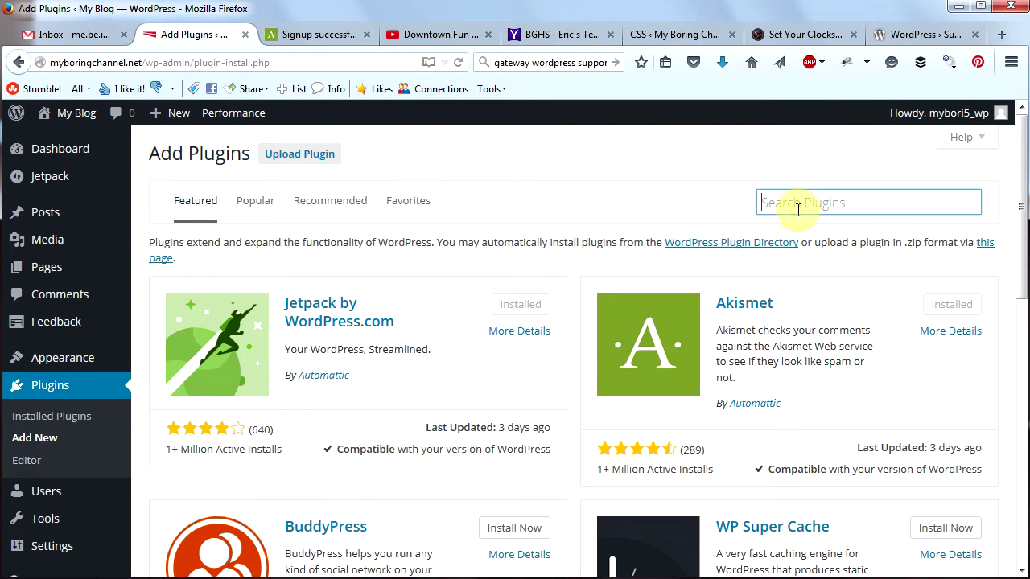
text(s)
key(Return)
- Review the description and ratings of WordPress SEO by Yoast, then install and activate the plugin
scroll(724, 241, down, 4)
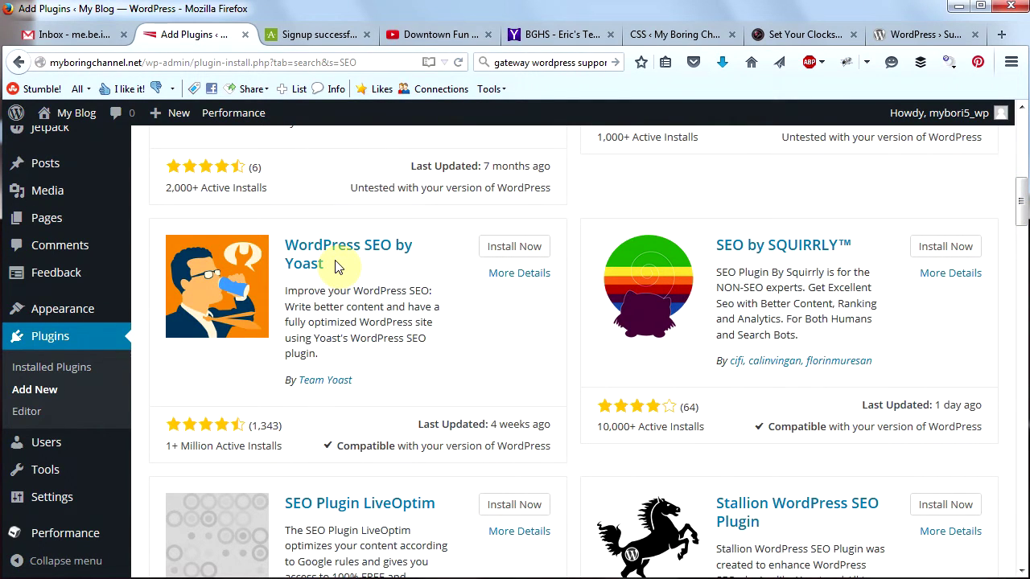
click(524, 282)
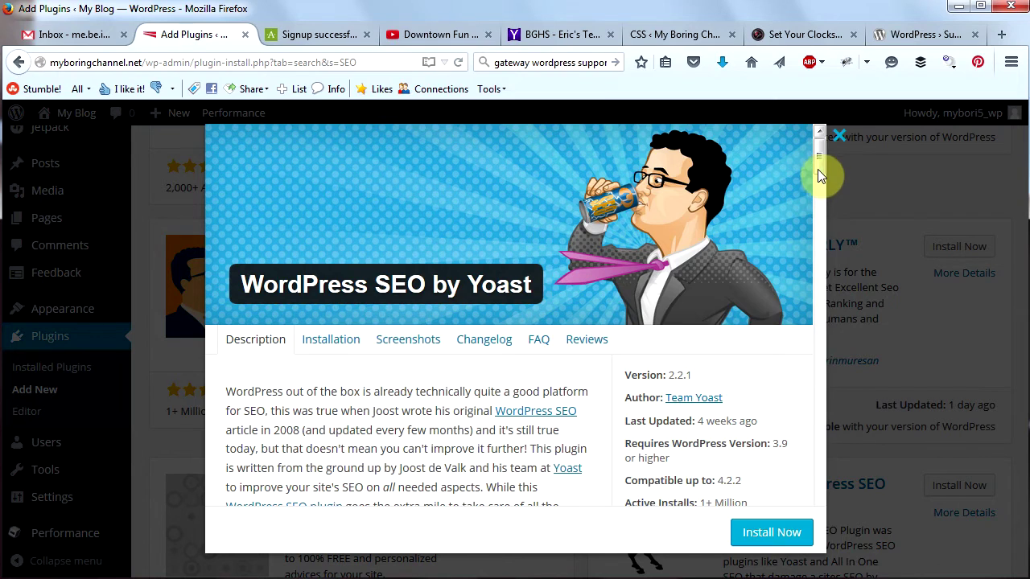
scroll(818, 170, down, 4)
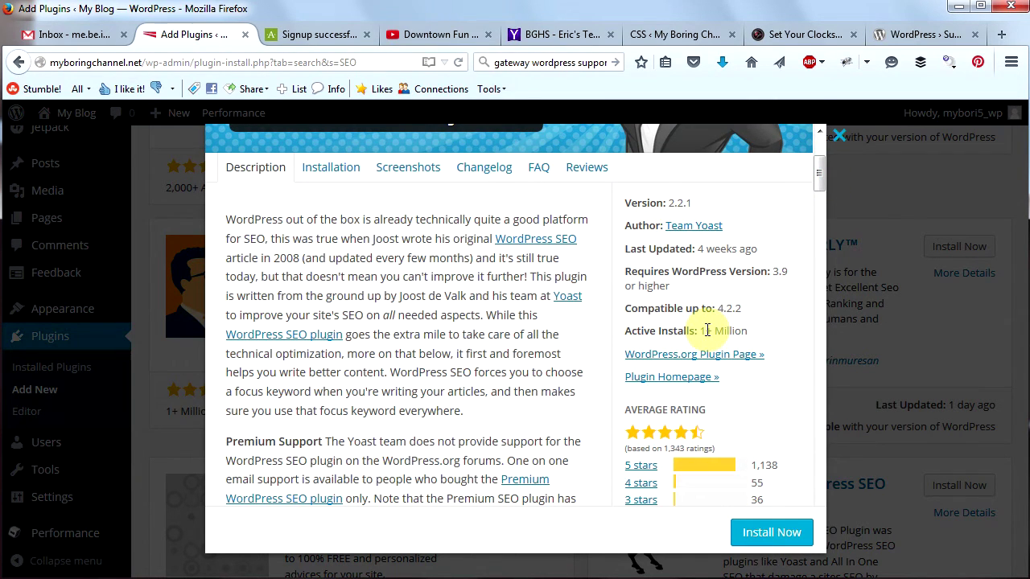
scroll(819, 186, down, 3)
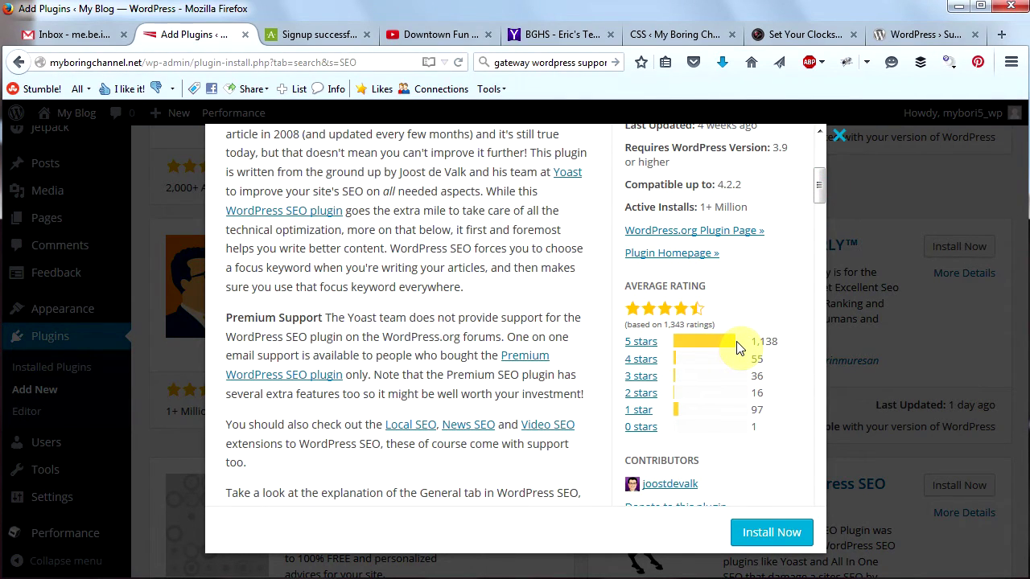
click(770, 534)
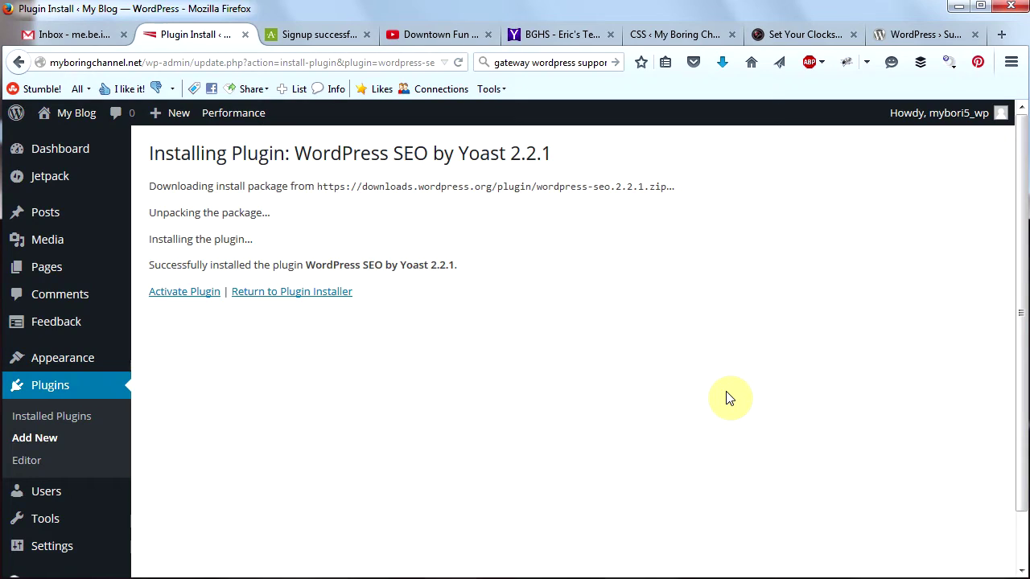
click(177, 297)
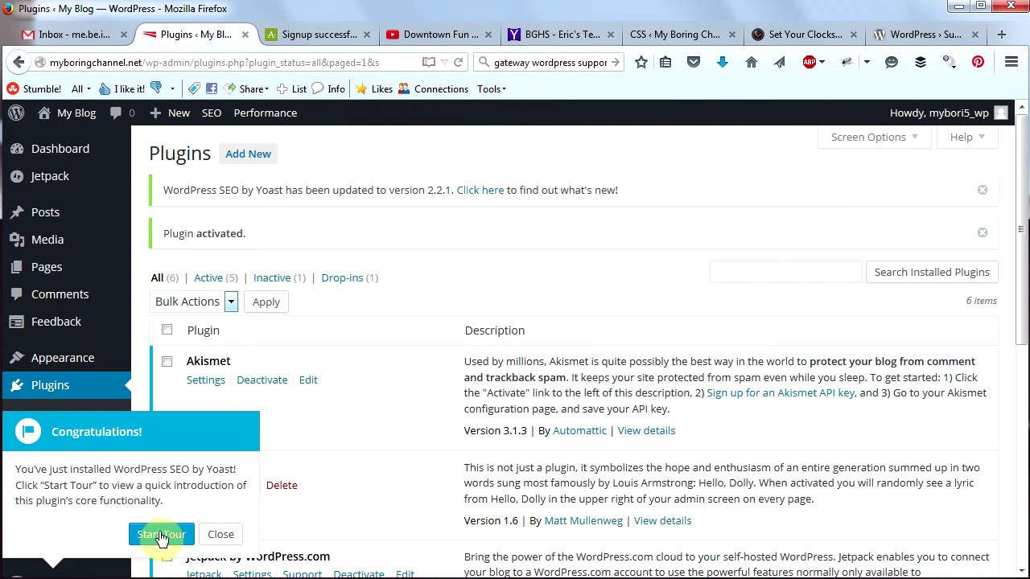
- Dismiss the WordPress SEO by Yoast introduction tour and look through the list of installed plugins
click(221, 536)
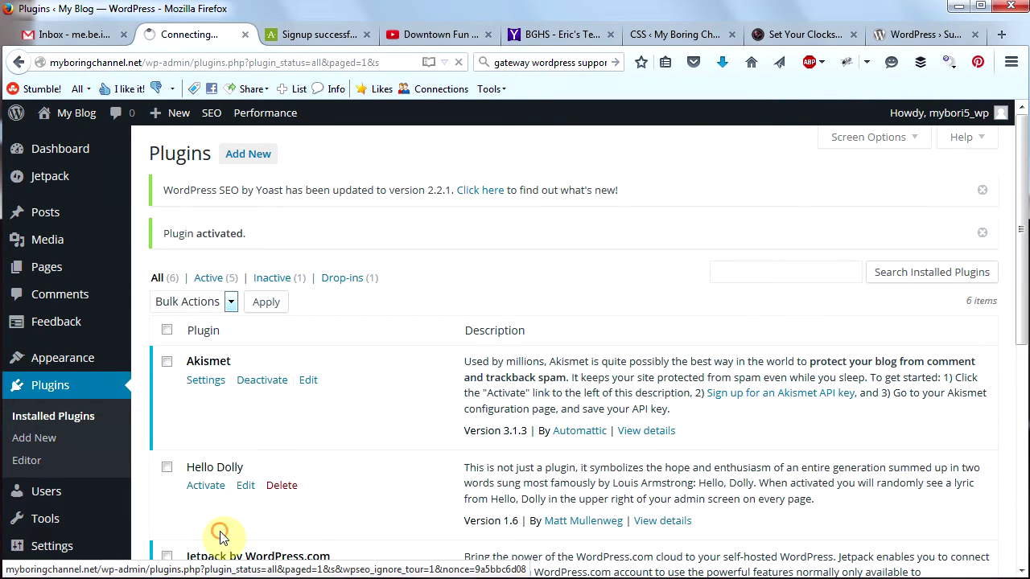
drag(1020, 233, 1020, 325)
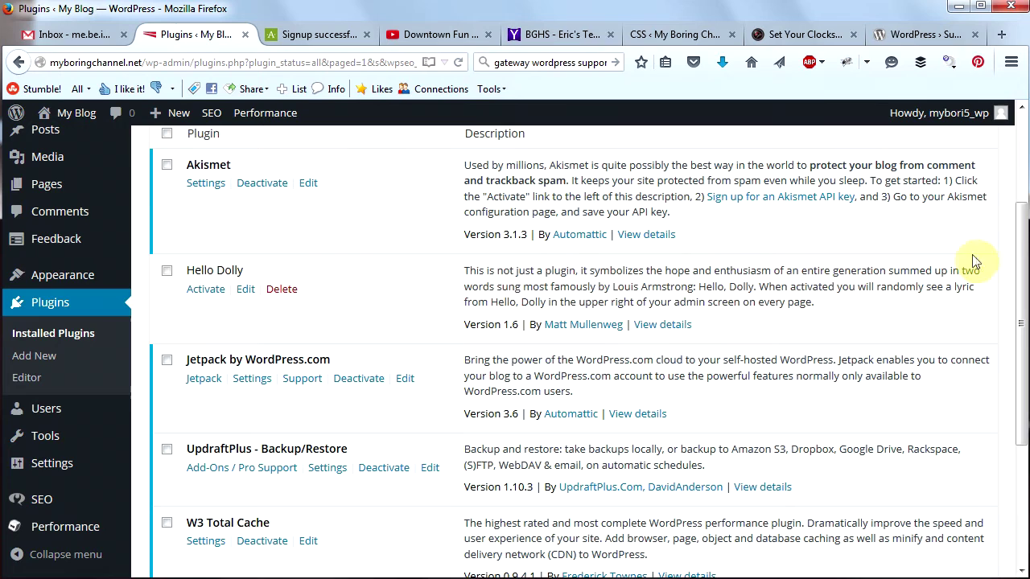
drag(1020, 281, 1022, 342)
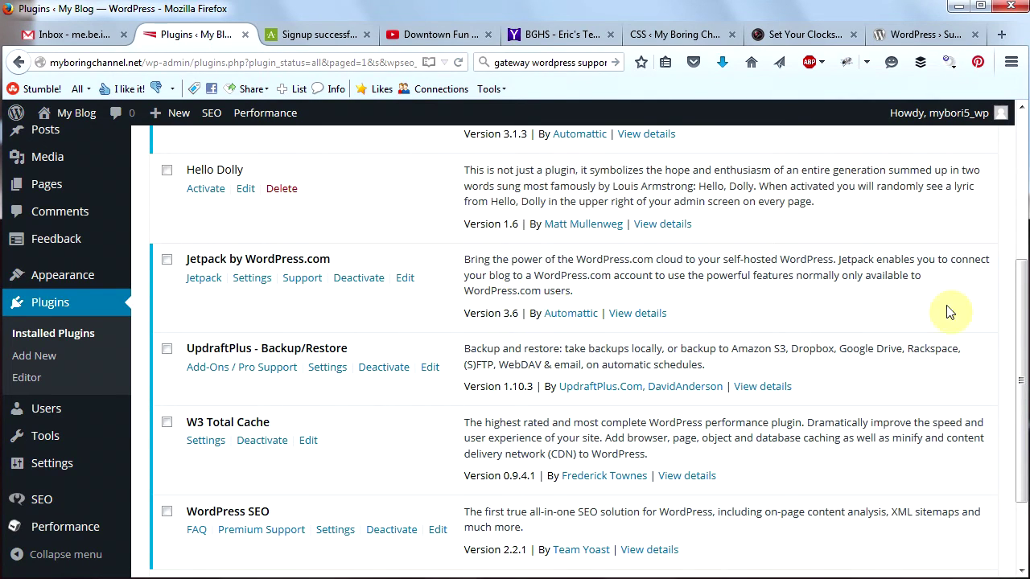
drag(1021, 330, 1024, 391)
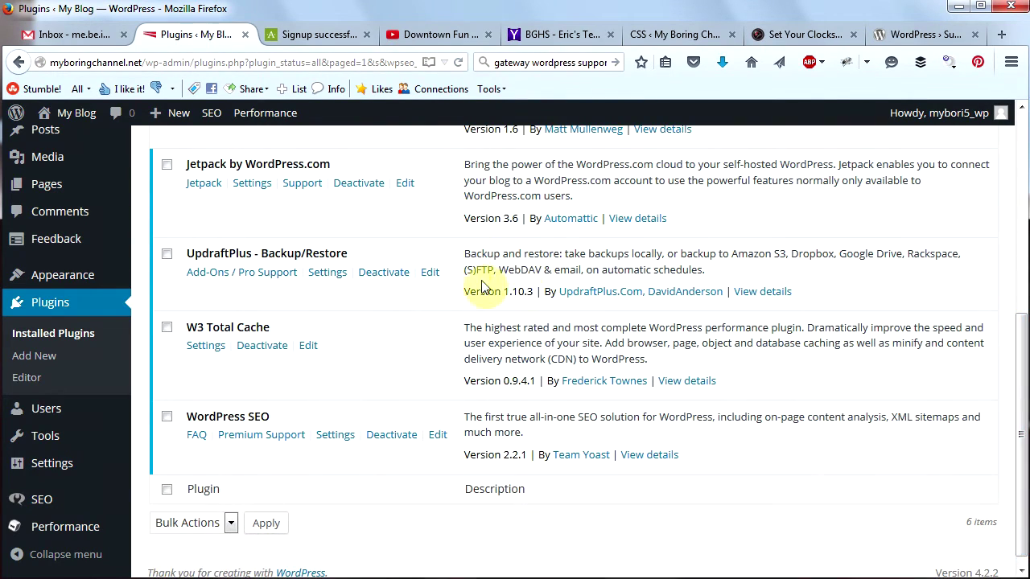